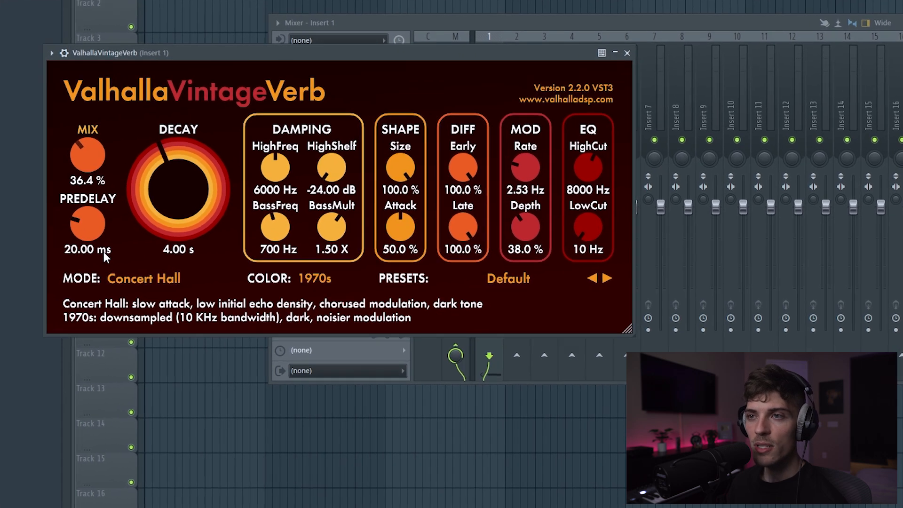
Step: Raise the reverb's mix to about 37.6% and increase its LowCut frequency
left_click_drag(103, 252, 103, 250)
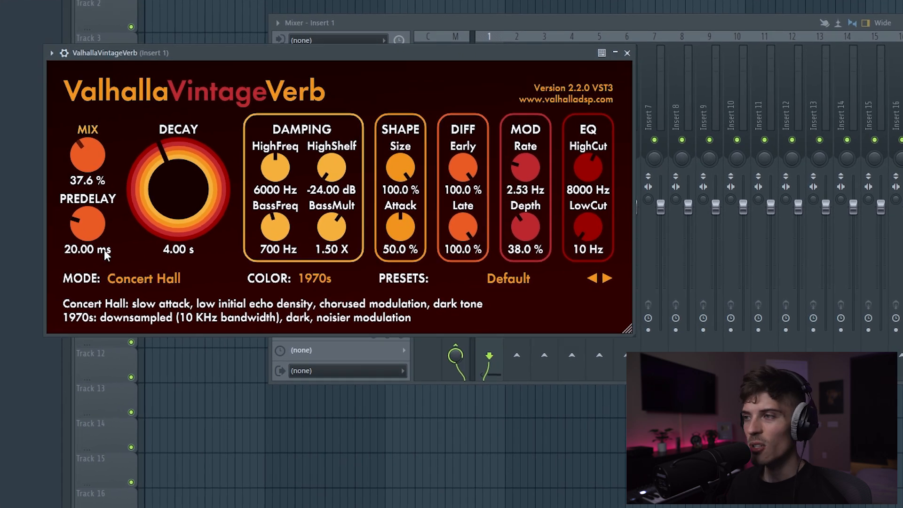
left_click_drag(589, 248, 593, 201)
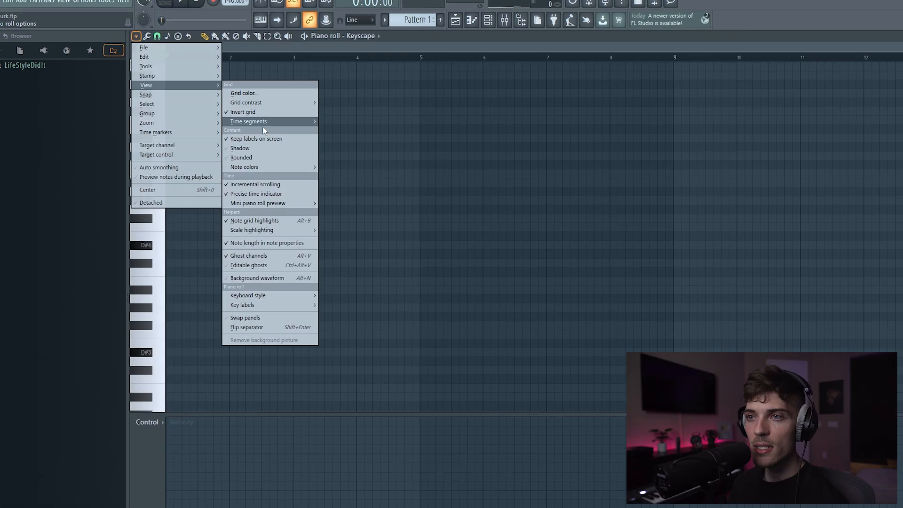
Step: Set the piano roll's scale highlighting root note to A, using the Minor Natural (Aeolian) scale
mouse_move(281, 229)
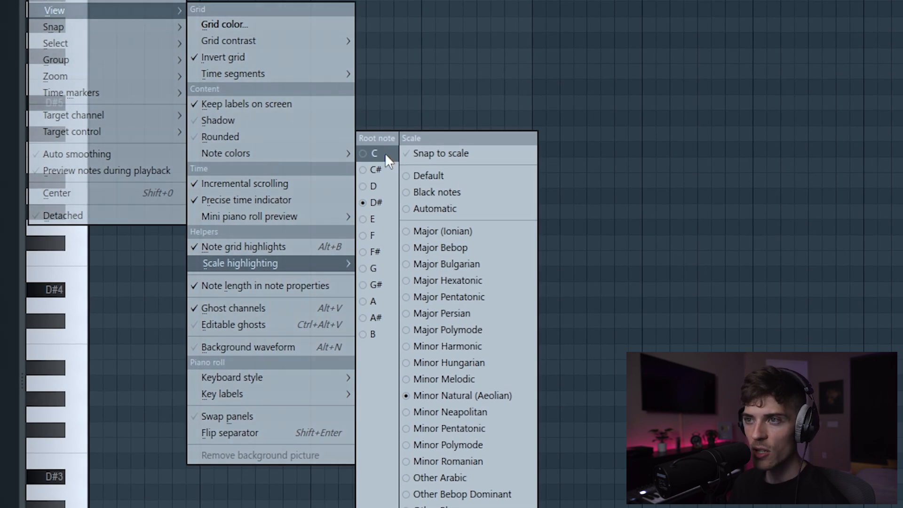
left_click(384, 297)
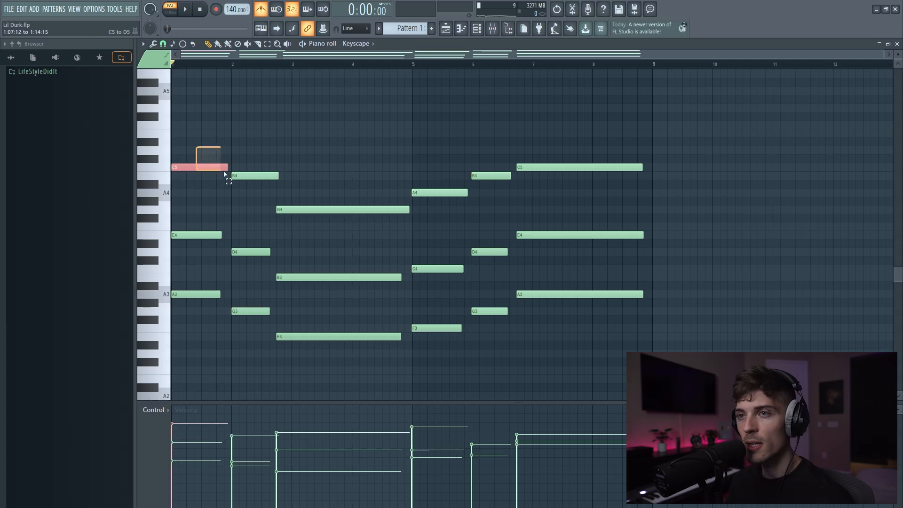
Step: Duplicate the eight-bar chord progression from bar 9 on and lower the copy's top notes by one octave
left_click_drag(223, 173, 344, 212)
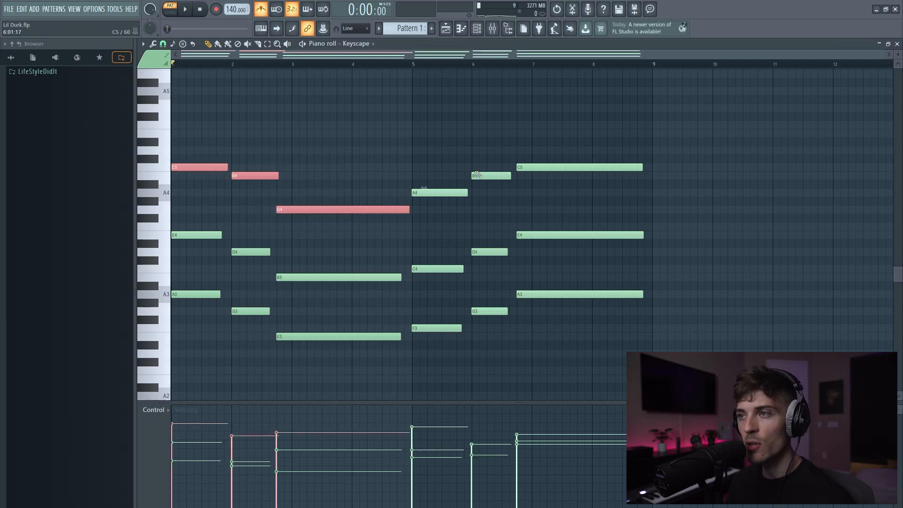
left_click_drag(483, 193, 572, 207)
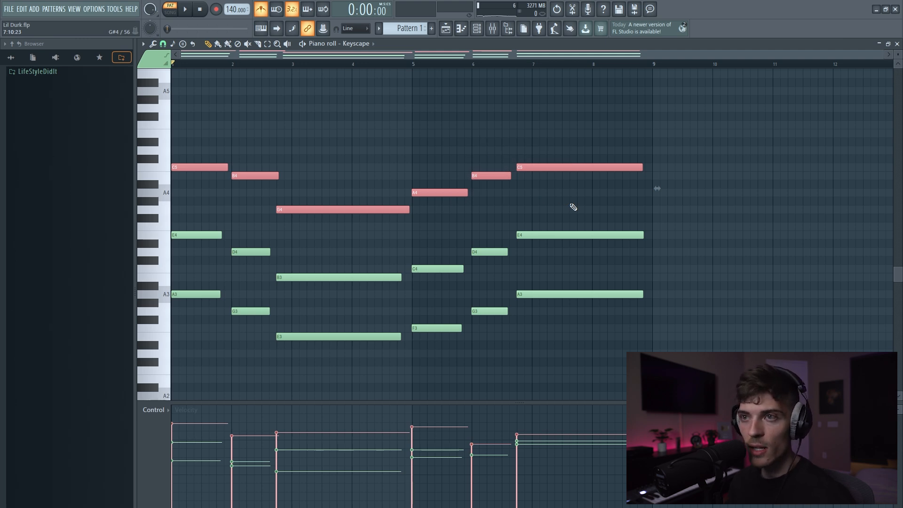
key("ctrl+a")
key("ctrl+b")
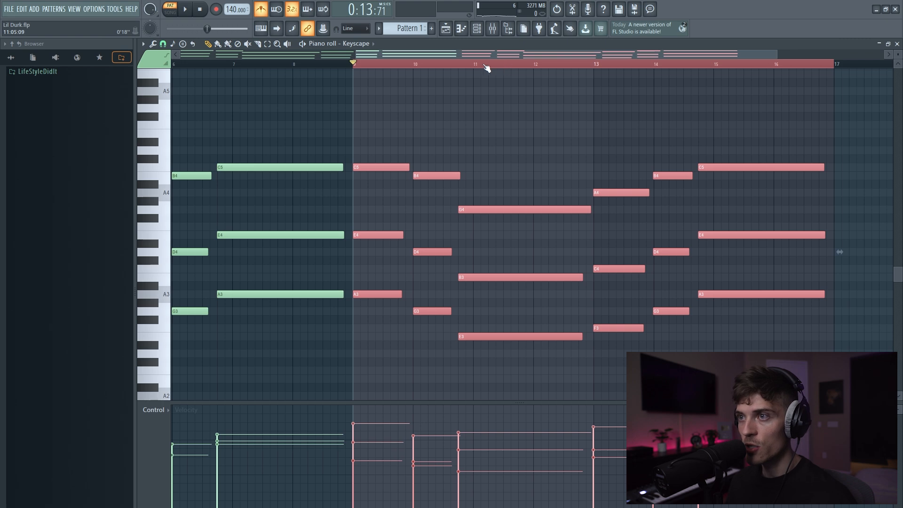
left_click_drag(382, 139, 787, 212)
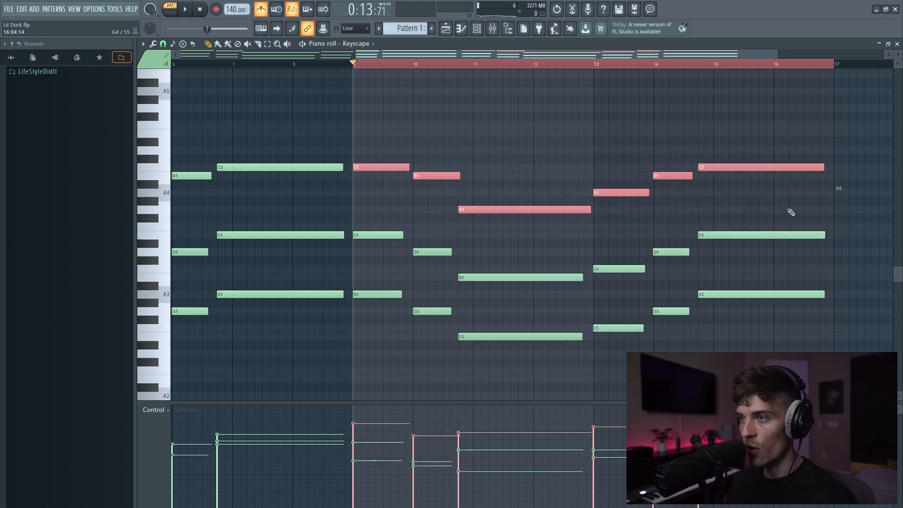
key("ctrl+Down")
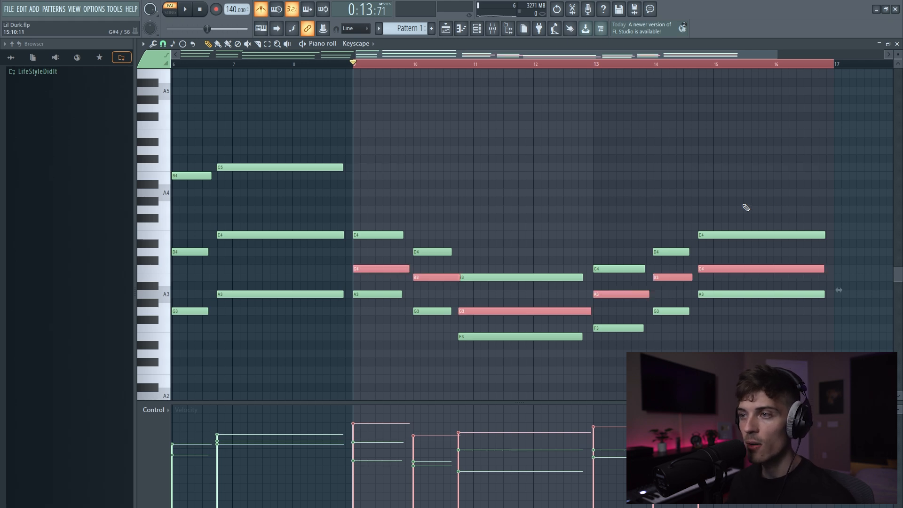
Step: Select individual chords in the copied progression to examine how their three notes are stacked
scroll(511, 236, "down", 2)
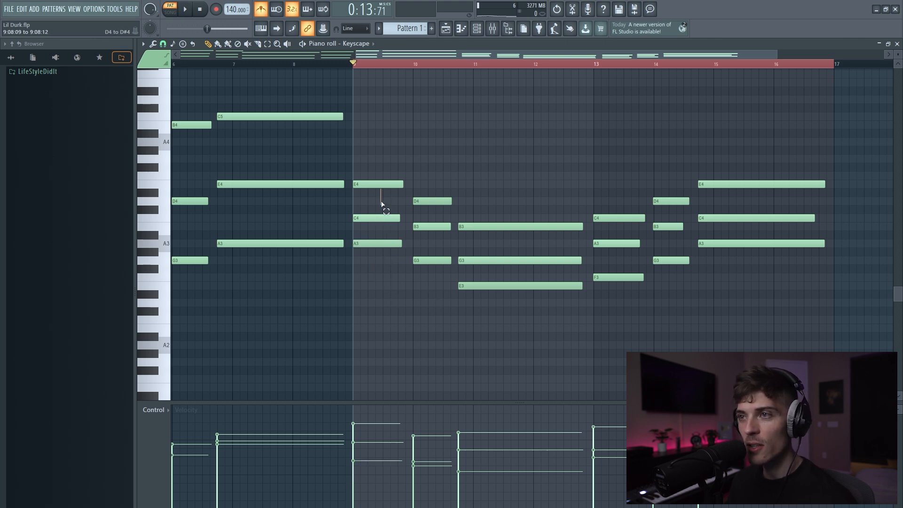
left_click_drag(435, 173, 444, 290)
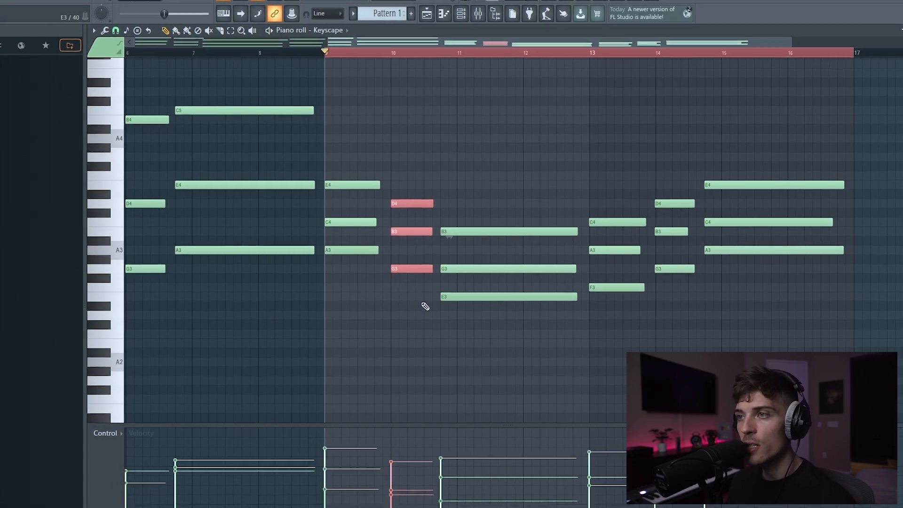
left_click(441, 292, "ctrl")
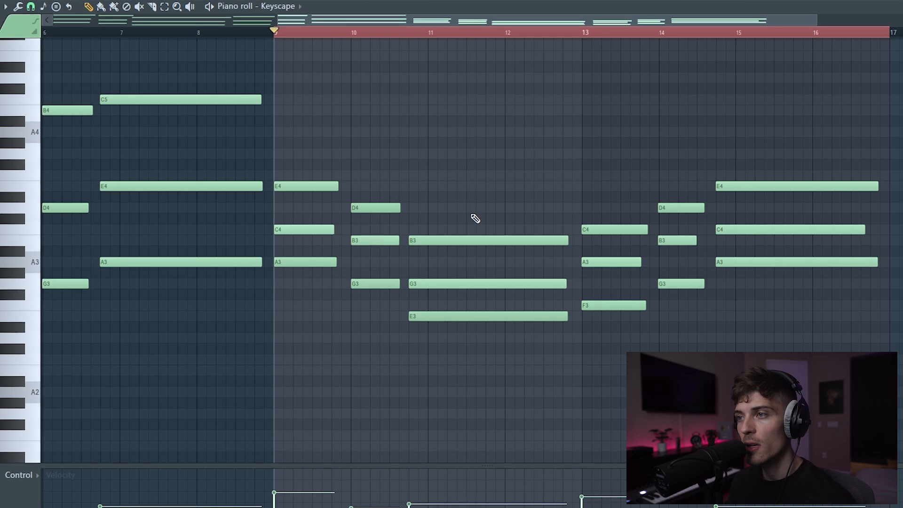
left_click_drag(424, 352, 492, 189)
right_click(492, 188)
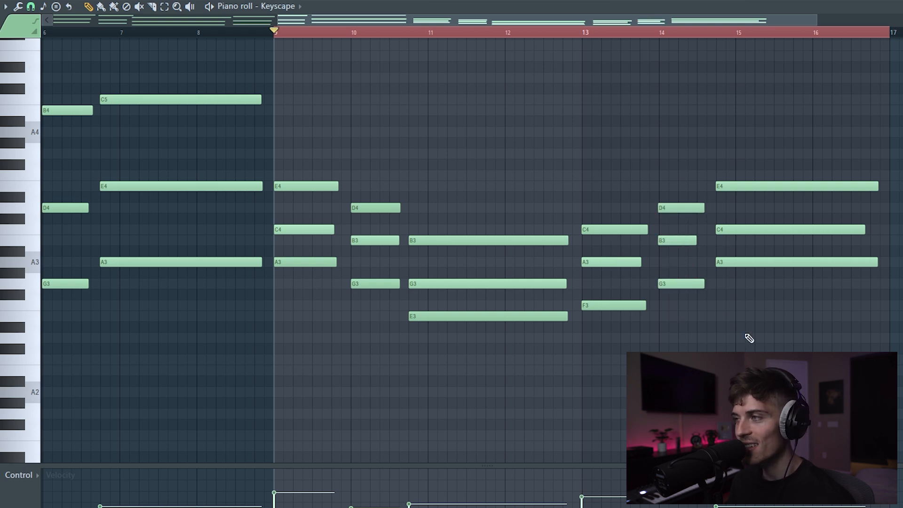
left_click_drag(748, 308, 778, 163)
left_click(770, 247)
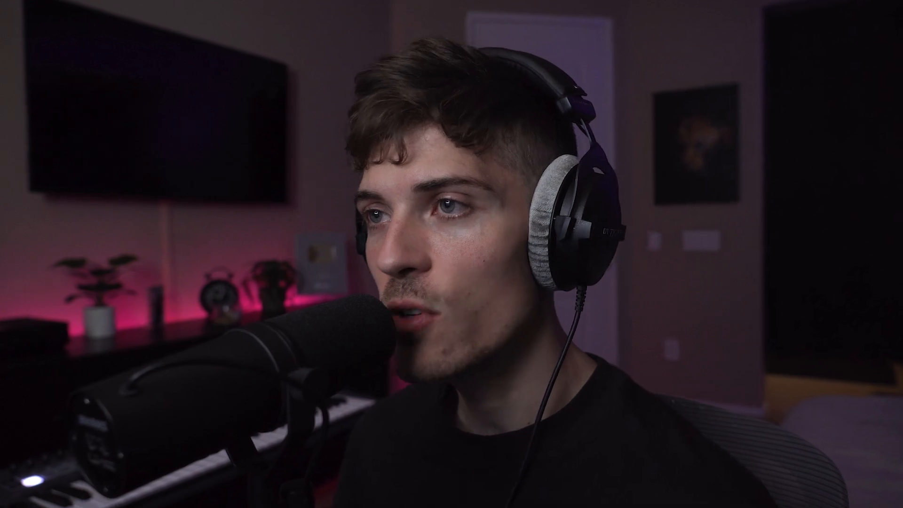
Step: Select the middle note of every copied chord and raise these notes by one octave
left_click(314, 231)
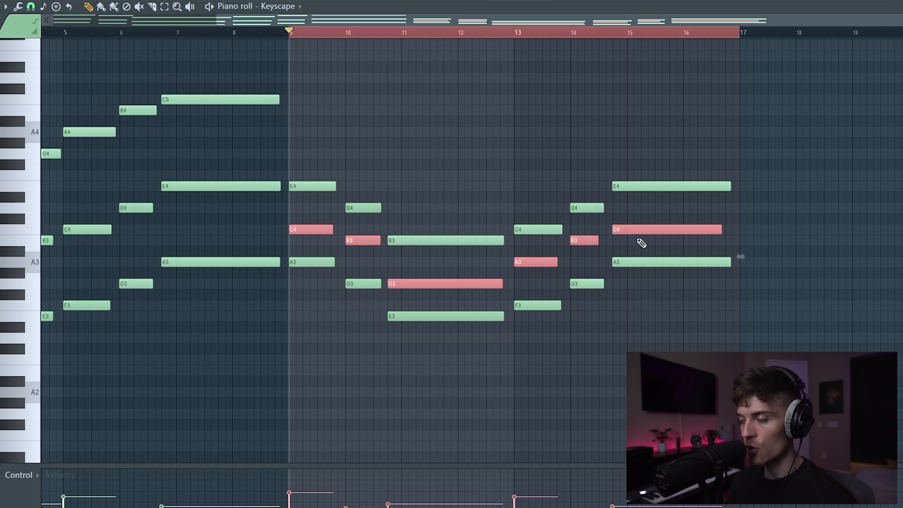
key("ctrl+Up")
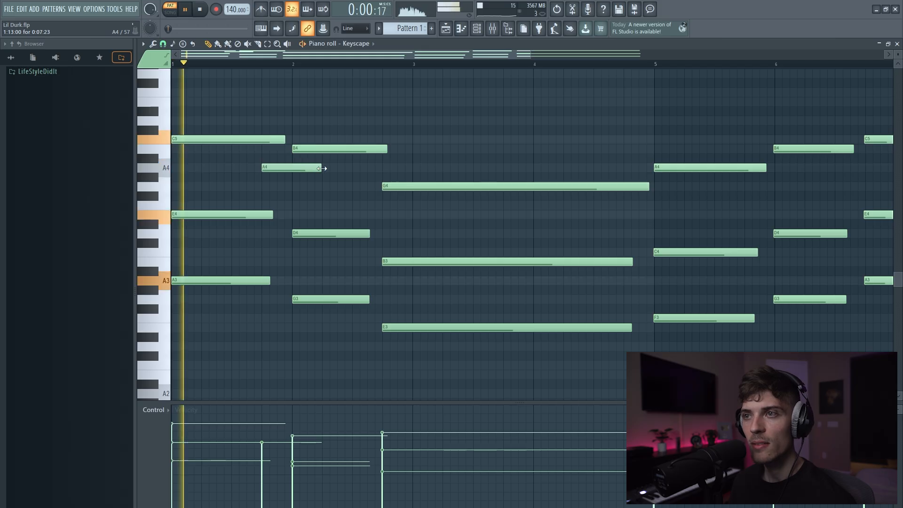
Step: Shorten the A4 passing note before bar 2 and add short E4 and F4 notes leading into bar 5
left_click_drag(320, 168, 297, 169)
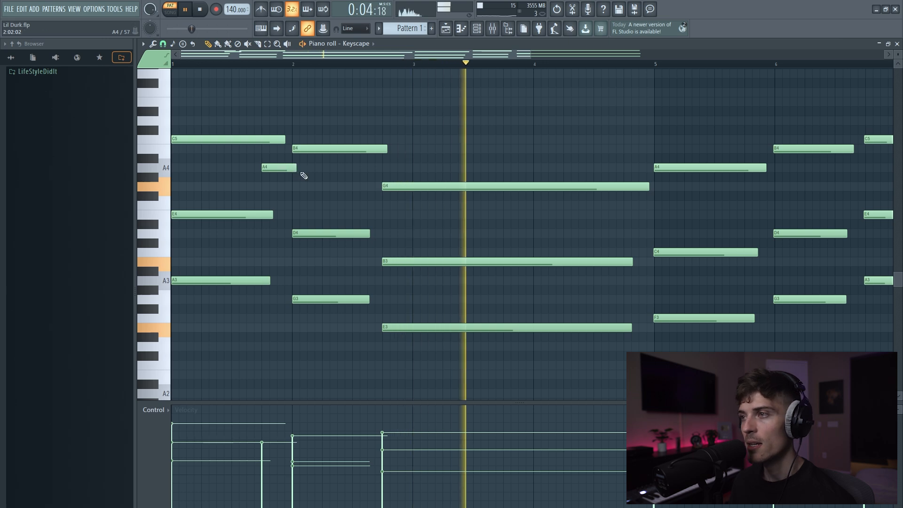
left_click(631, 215)
left_click(643, 206)
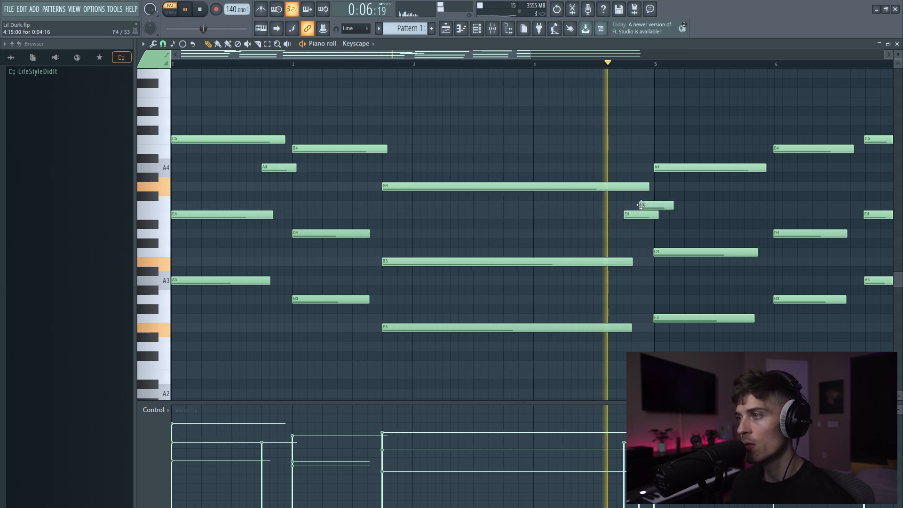
mouse_move(644, 227)
left_mouse_down()
mouse_move(670, 208)
mouse_move(655, 214)
left_mouse_up()
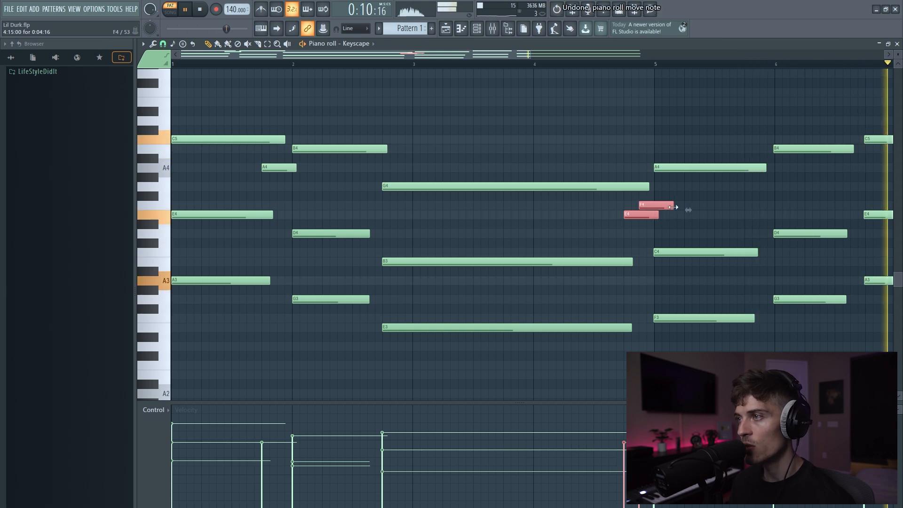
left_click(656, 214, "ctrl")
left_click_drag(657, 207, 660, 207)
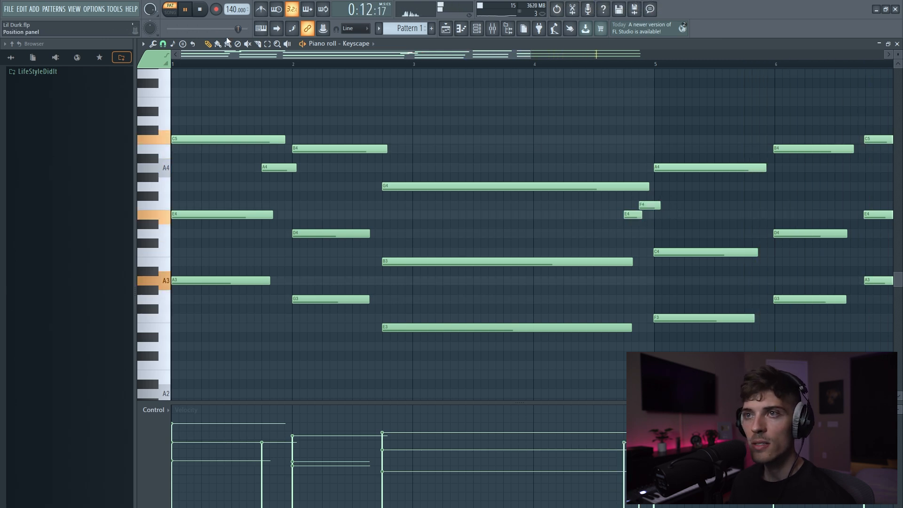
scroll(230, 65, "down", 3)
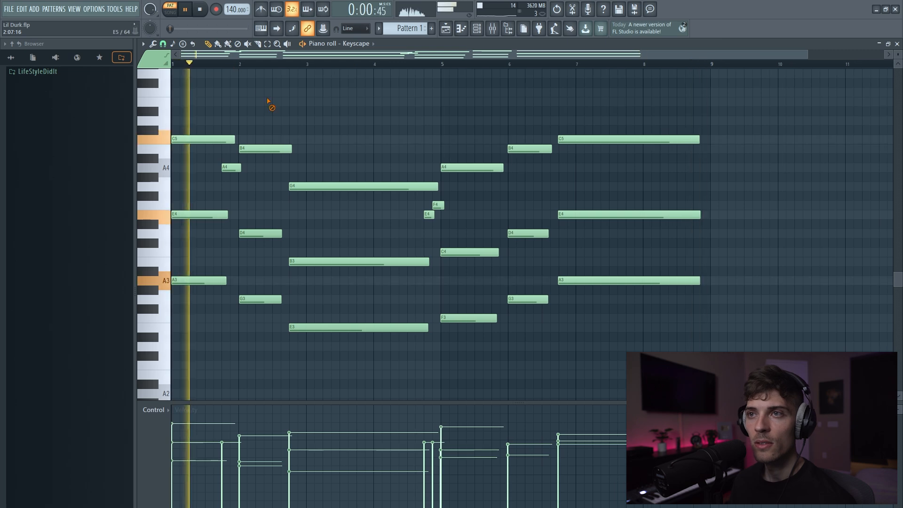
left_click(293, 103)
left_click_drag(310, 108, 314, 105)
right_click(311, 102)
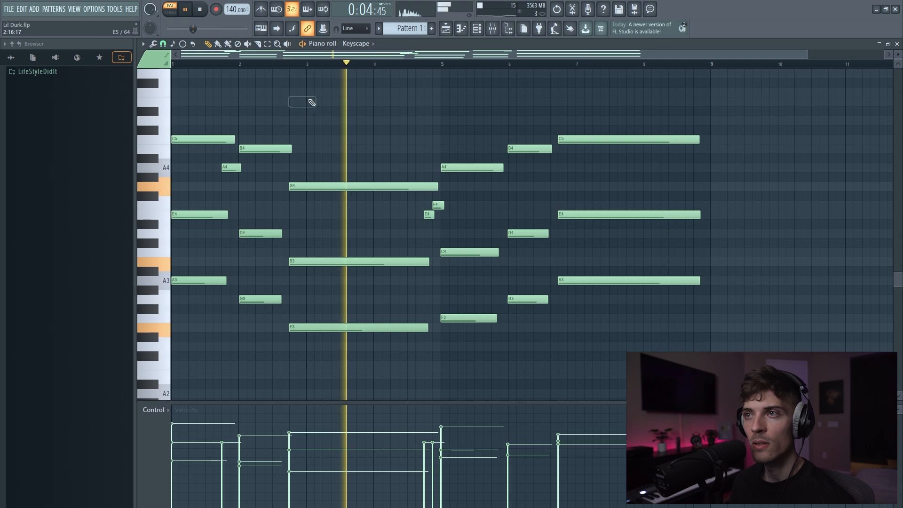
Step: Add an F5 and a longer E5 above the chords leading into bar 5, and play the passage back
left_click(410, 93)
left_click(427, 102)
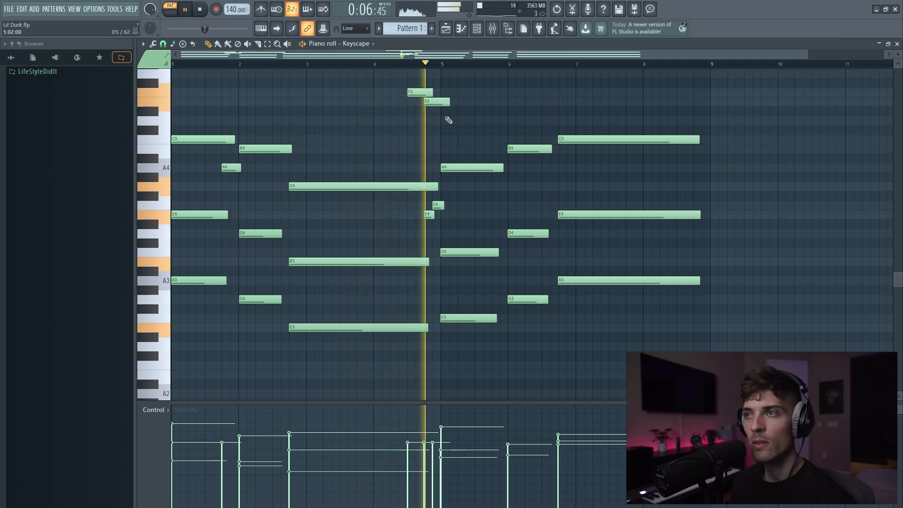
right_click(428, 102)
right_click(416, 94)
left_click(412, 93)
key("space")
key("space")
left_click_drag(447, 104, 463, 104)
key("space")
scroll(394, 105, "up", 1)
key("space")
left_click(361, 64)
scroll(404, 115, "up", 1)
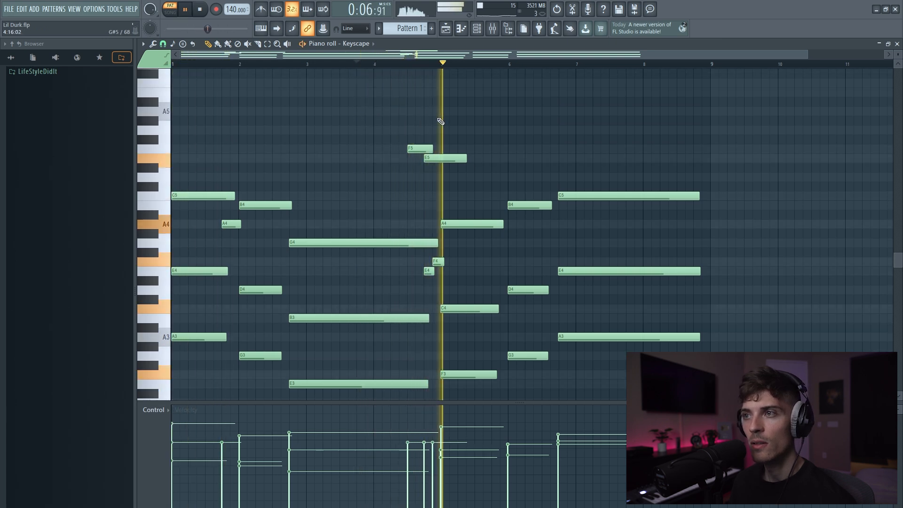
Step: Add a high B5 at the start of bar 8 and a C6 half a bar after it, each nearly half a bar long
scroll(440, 121, "up", 1)
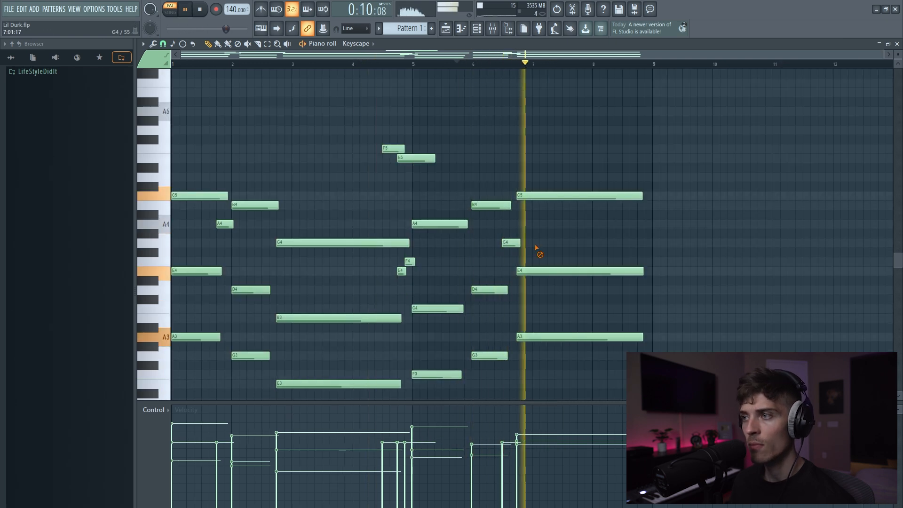
left_click(599, 92)
left_click(627, 111)
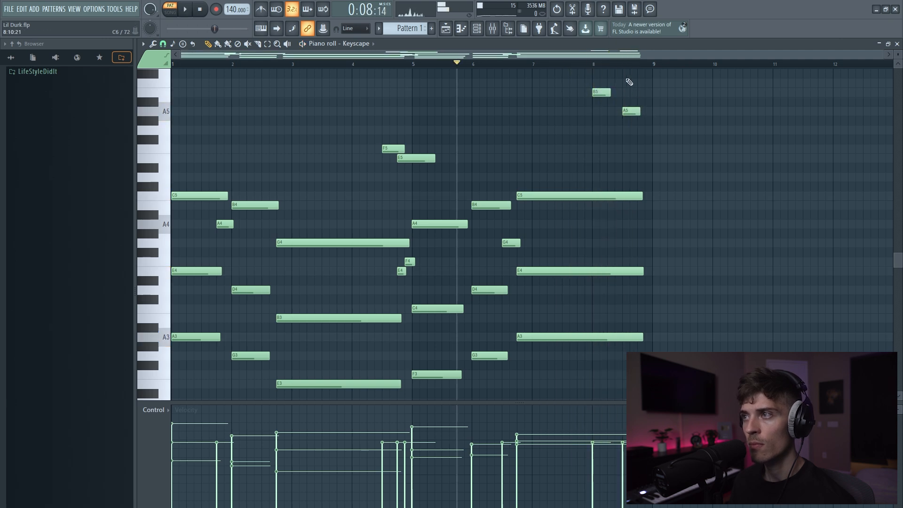
left_click_drag(609, 93, 648, 120)
scroll(635, 135, "up", 1)
left_click_drag(590, 133, 675, 101, "ctrl")
left_click(661, 136, "ctrl")
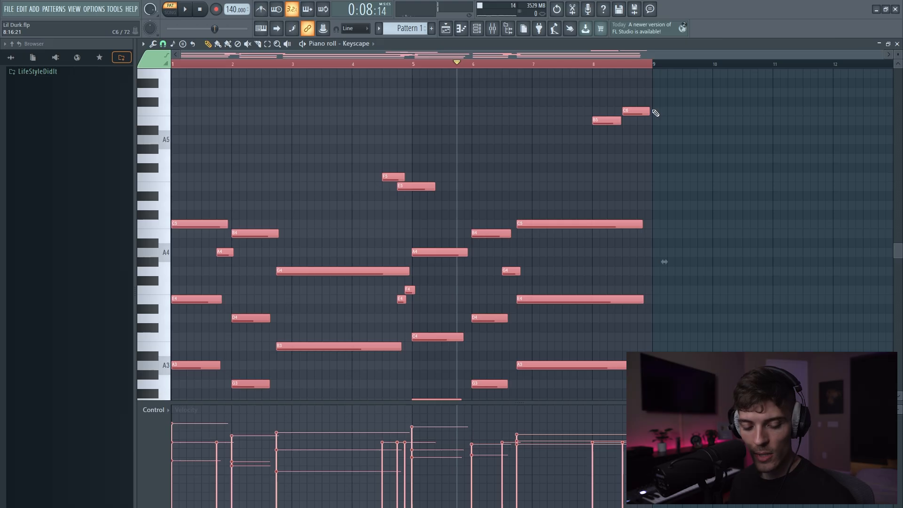
Step: Duplicate all the notes from bar 9 on and place the playhead at bar 8
key("ctrl+b")
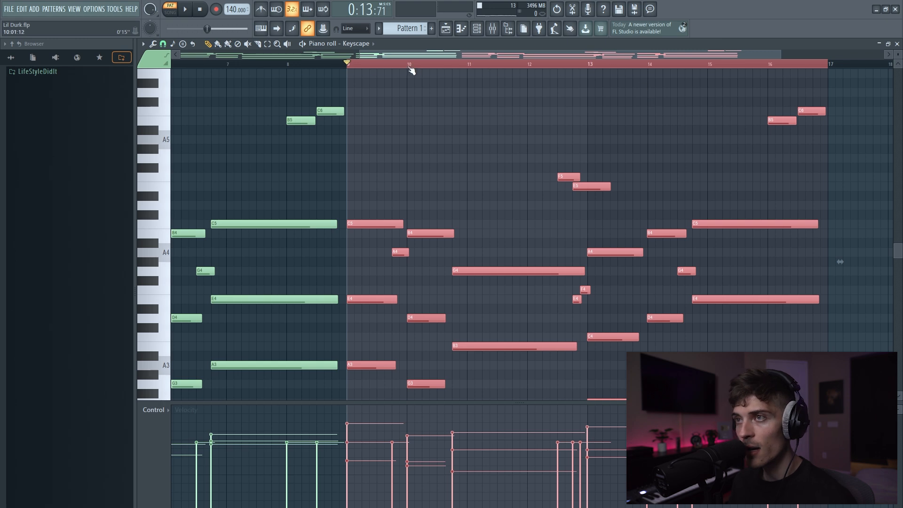
left_click_drag(294, 142, 376, 108)
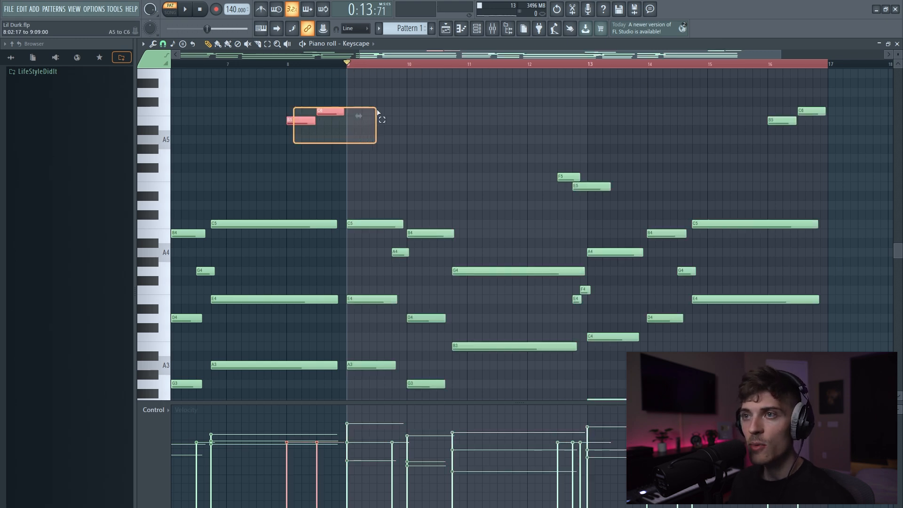
left_click(292, 66)
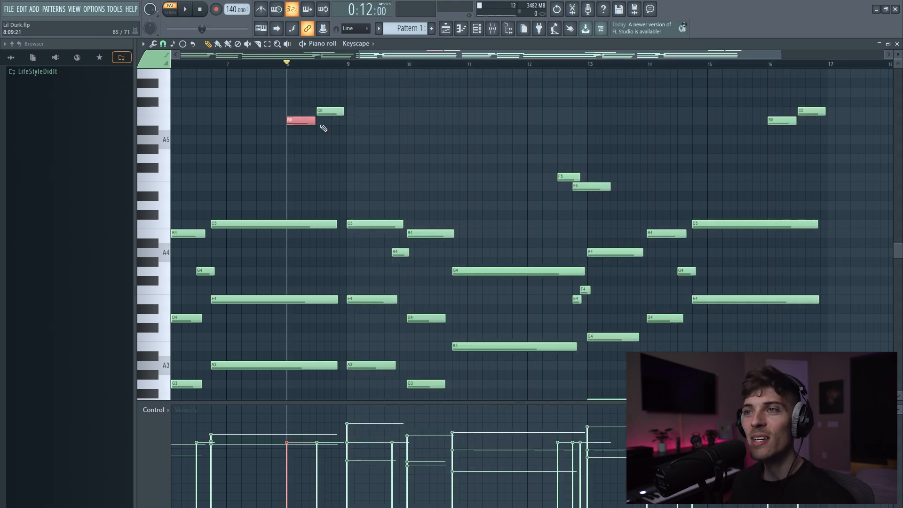
scroll(350, 158, "up", 1)
left_click(350, 104)
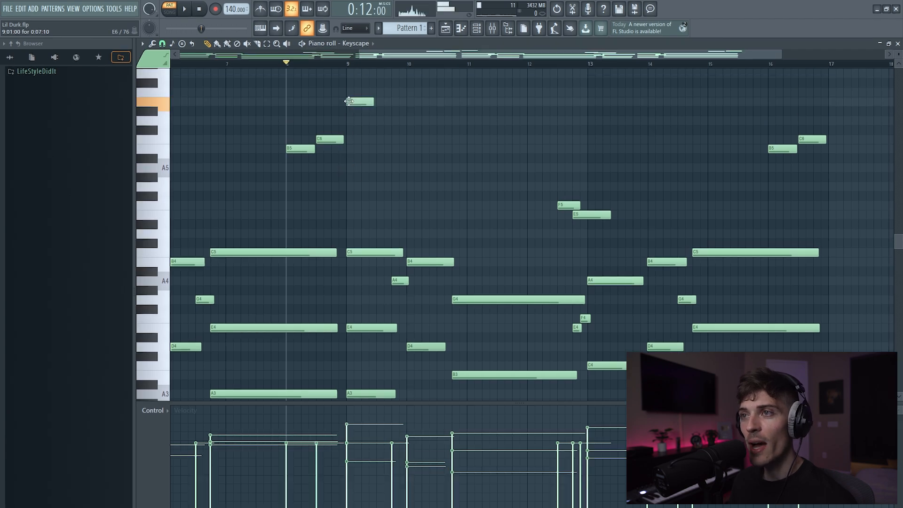
key("space")
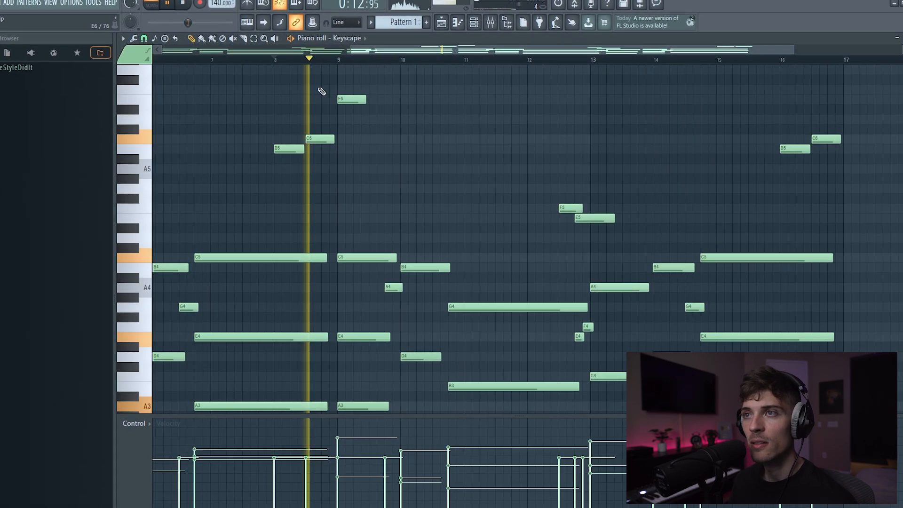
left_click(249, 61)
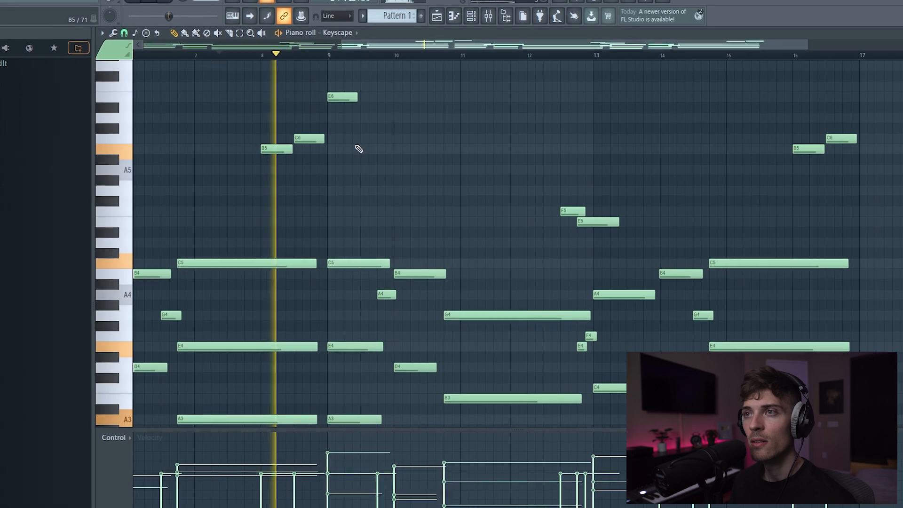
scroll(357, 147, "up", 1)
key("space")
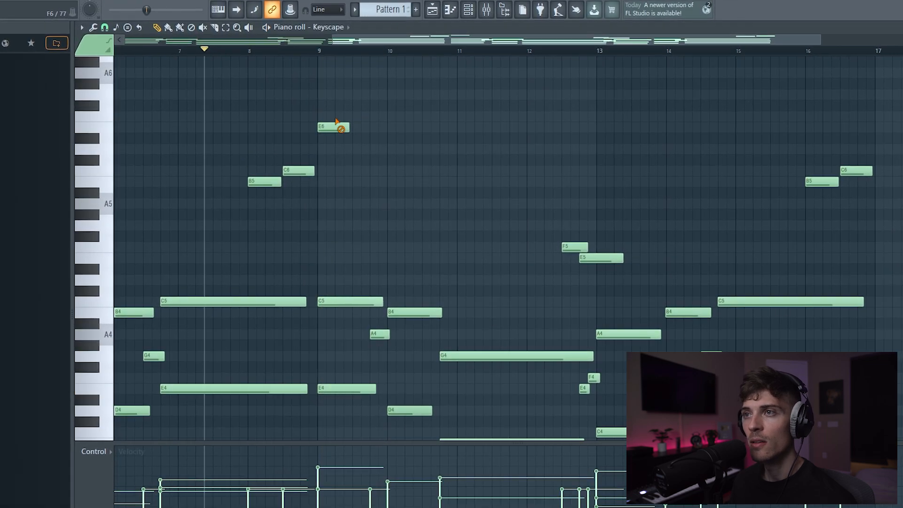
right_click(339, 126)
Step: Add a high B6 note at the start of bar 9, following the B5 and C6 notes
scroll(336, 112, "up", 1)
left_click(324, 85)
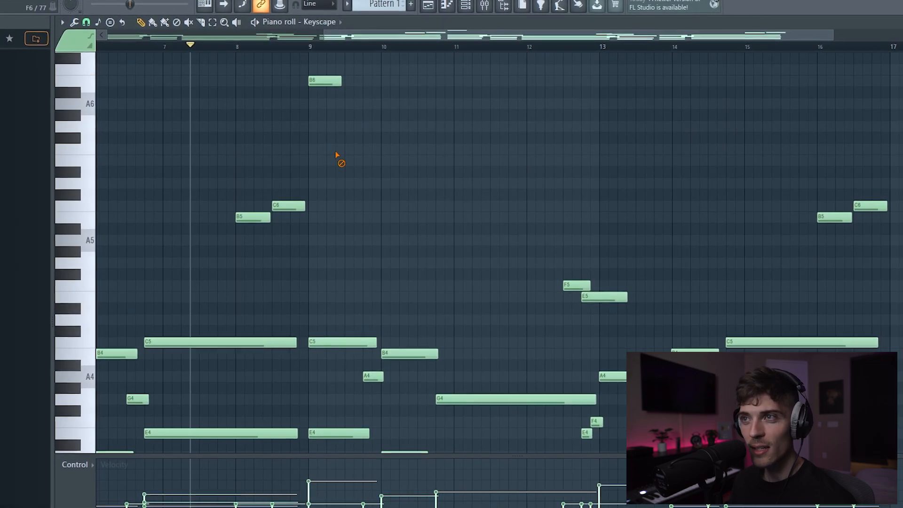
Step: Add a G6 note about half a bar long at the middle of bar 9, below the B6, and play the passage back
key("space")
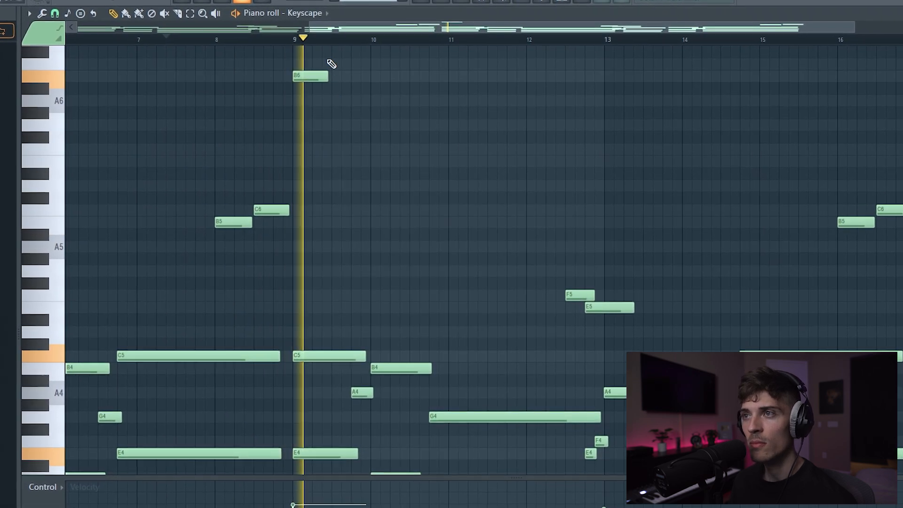
key("space")
left_click(336, 125)
key("space")
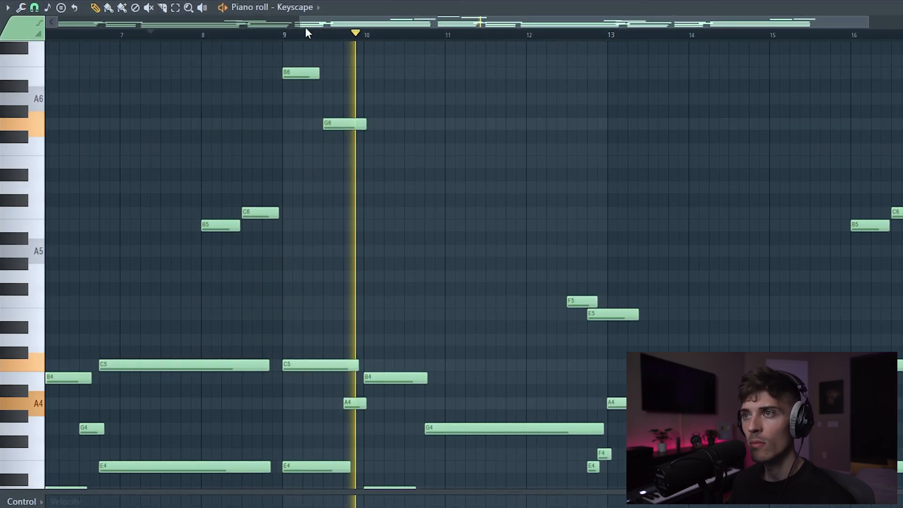
key("space")
Step: Move the G6 note earlier so it starts a quarter of the way into bar 9, overlapping the B6
key("space")
scroll(313, 32, "up", 3)
left_click_drag(369, 126, 344, 126)
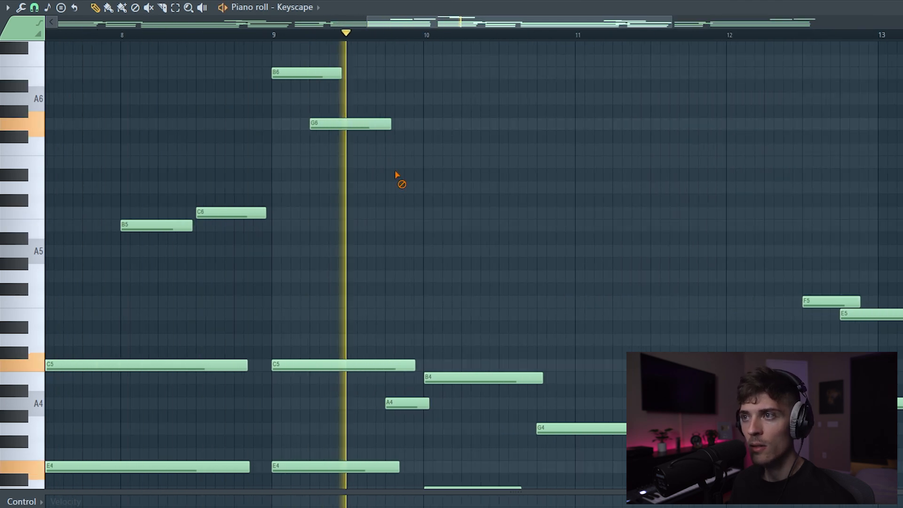
Step: Add a D6 at the start of bar 10 and an E6 half a bar after it, each about half a bar long, and play back
left_click(432, 163)
key("space")
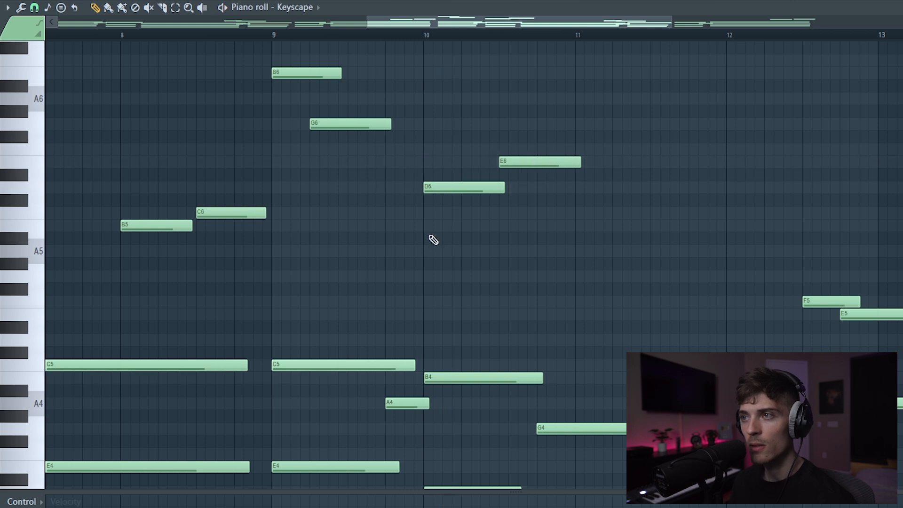
key("space")
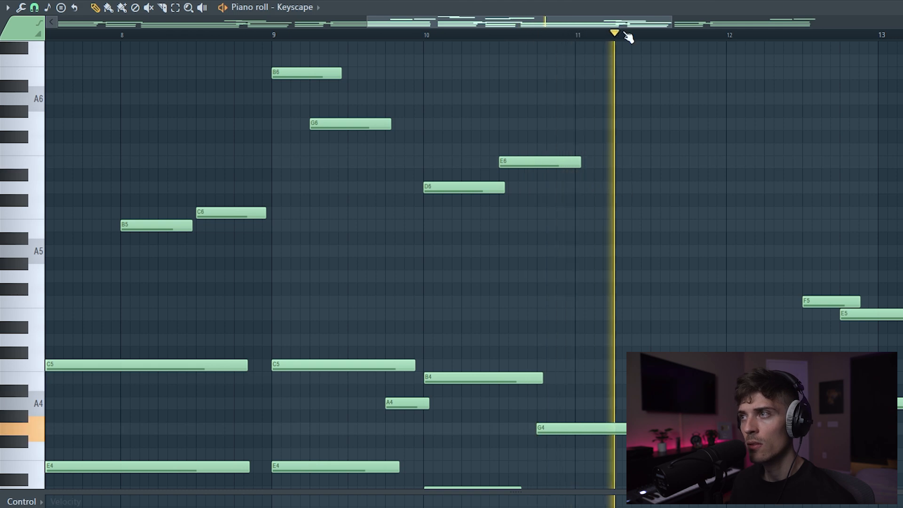
Step: Copy the four high notes B6, G6, D6 and E6 from bars 9 and 10 so the copy starts at bar 12
scroll(620, 41, "down", 2)
mouse_move(602, 219)
left_mouse_down()
mouse_move(378, 42)
mouse_move(724, 115)
left_mouse_up()
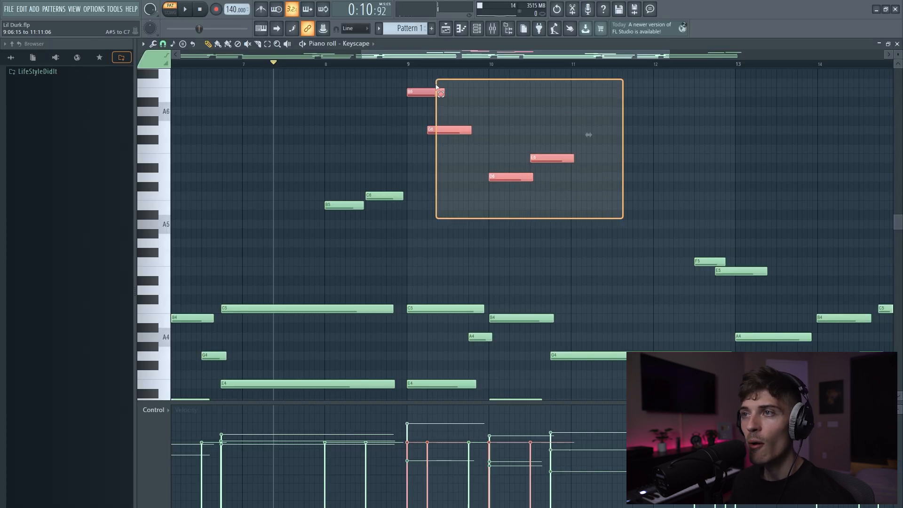
key("space")
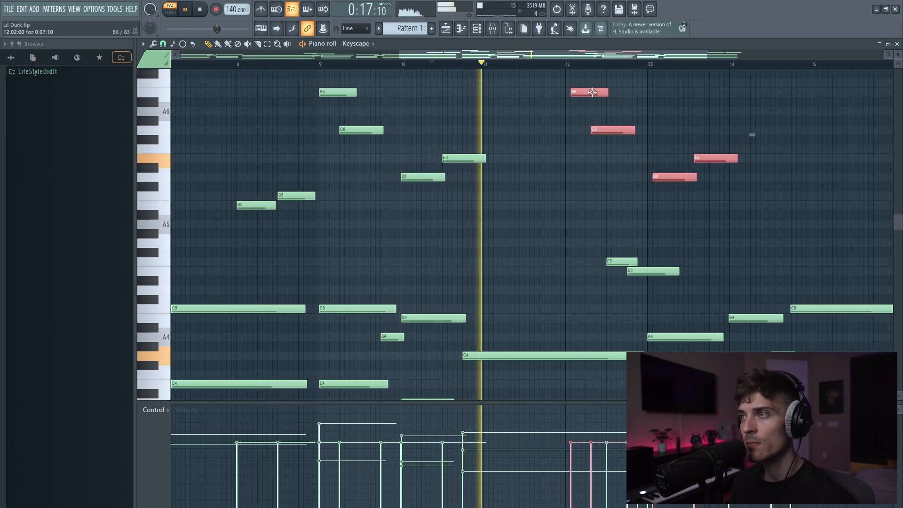
key("shift+Left")
key("shift+Right")
key("shift+Right")
left_click_drag(597, 96, 582, 96)
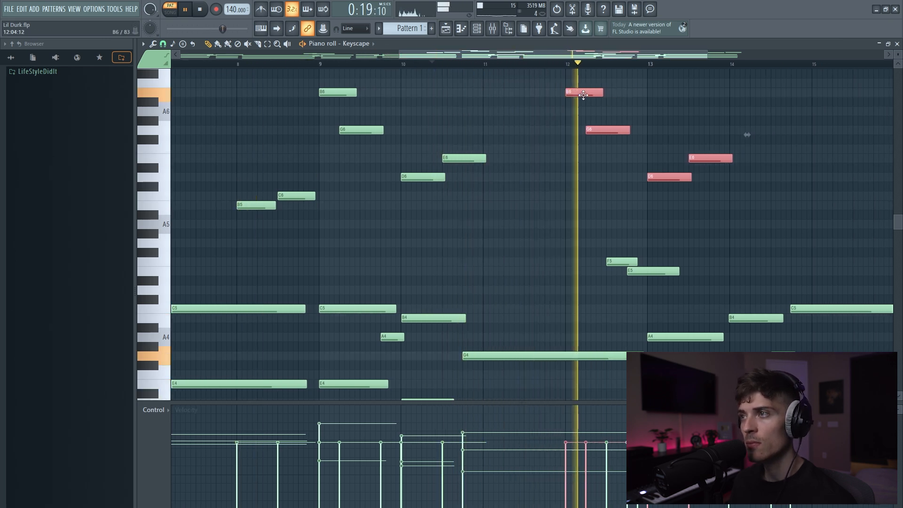
right_click(556, 228)
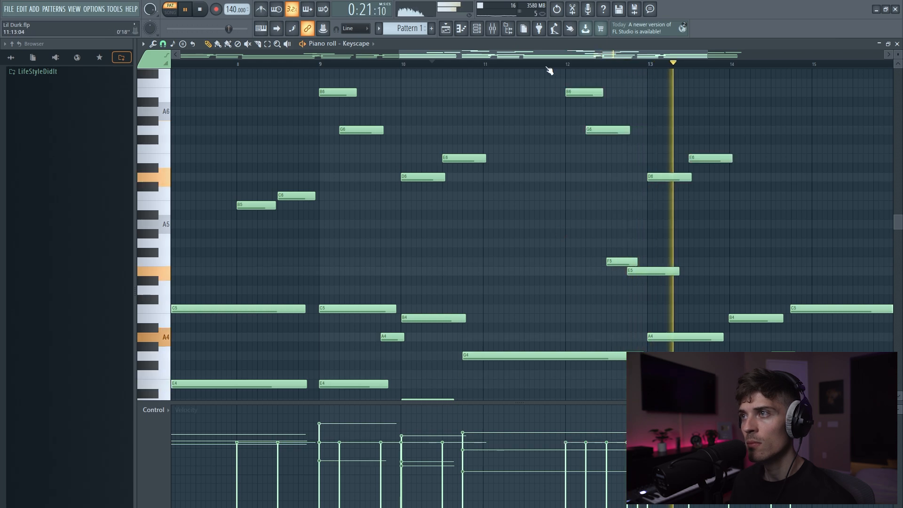
Step: Add a C6 about half a bar long at the start of bar 14, following the copied high notes, and play back
scroll(683, 129, "down", 3)
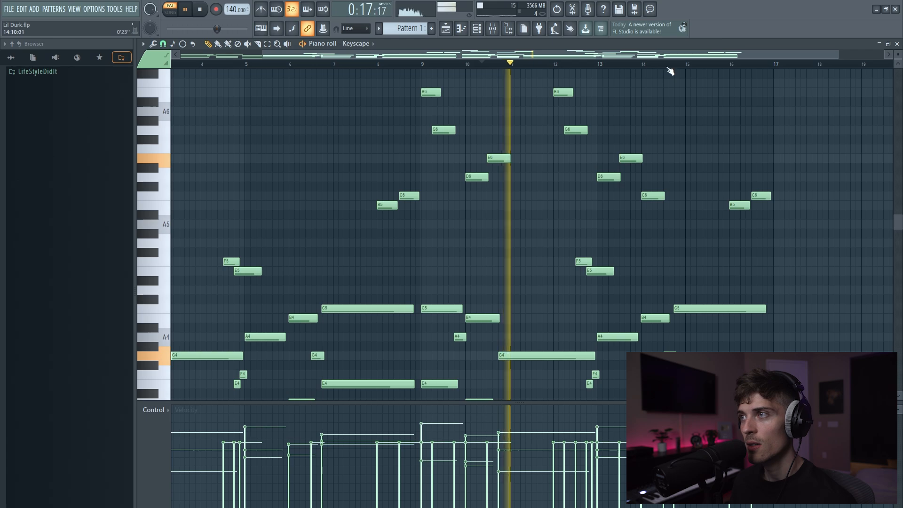
key("space")
scroll(670, 71, "up", 3)
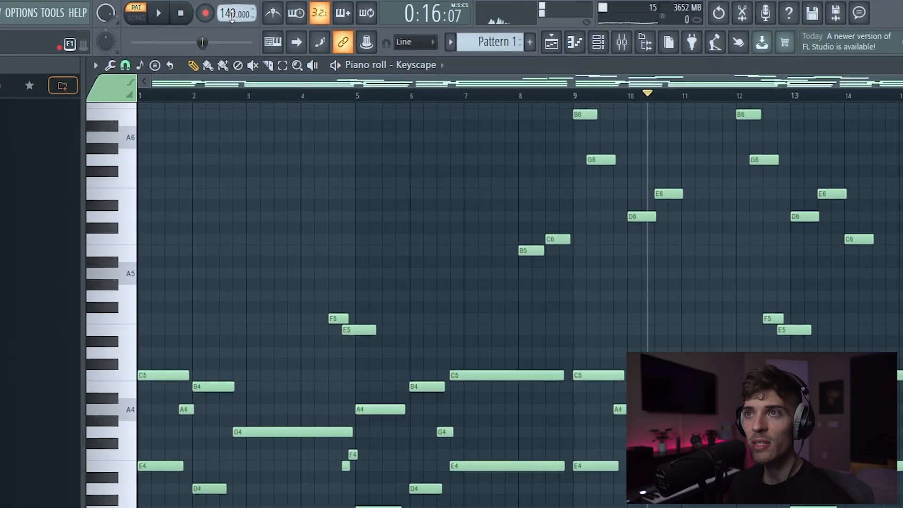
Step: Set the tempo to 166 BPM and play the pattern from the start
left_click_drag(232, 16, 232, 12)
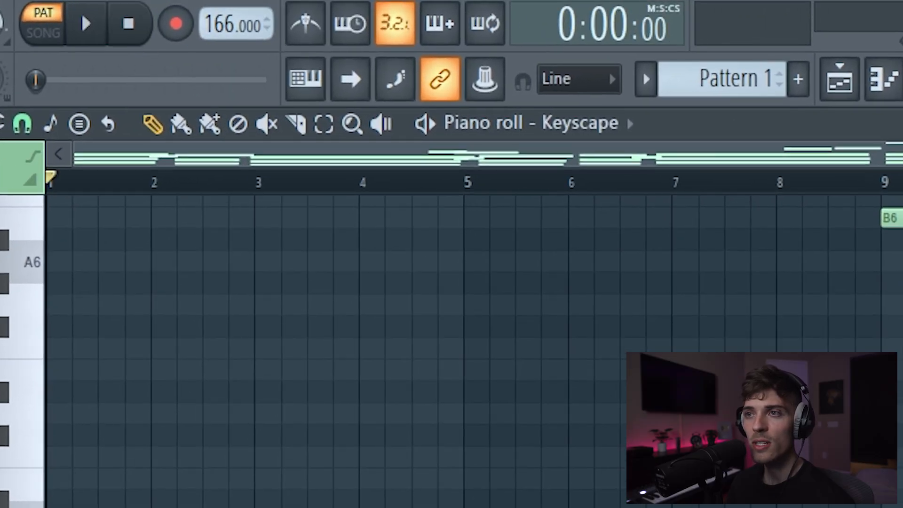
key("space")
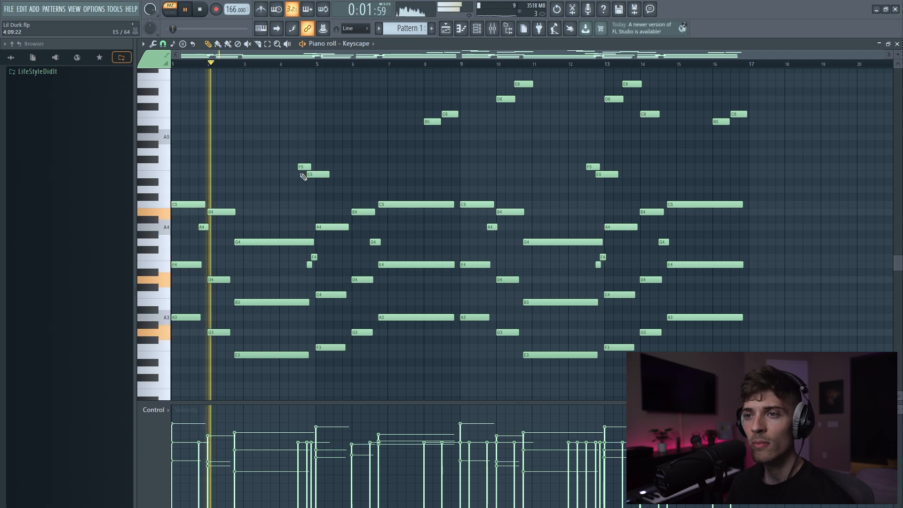
Step: Lengthen the two lower chord notes in bar 1 and in bar 5 to nearly a full bar
left_click_drag(202, 264, 203, 319)
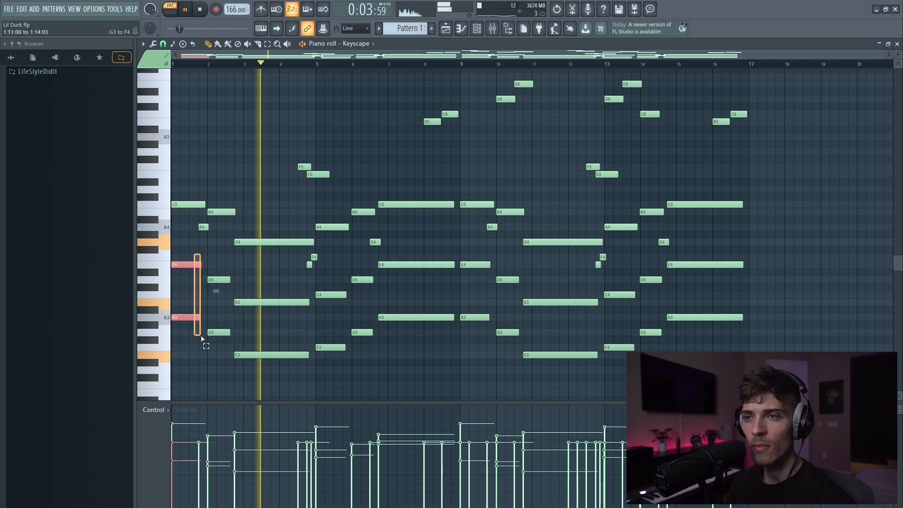
left_click_drag(329, 269, 347, 362)
left_click(409, 374, "ctrl")
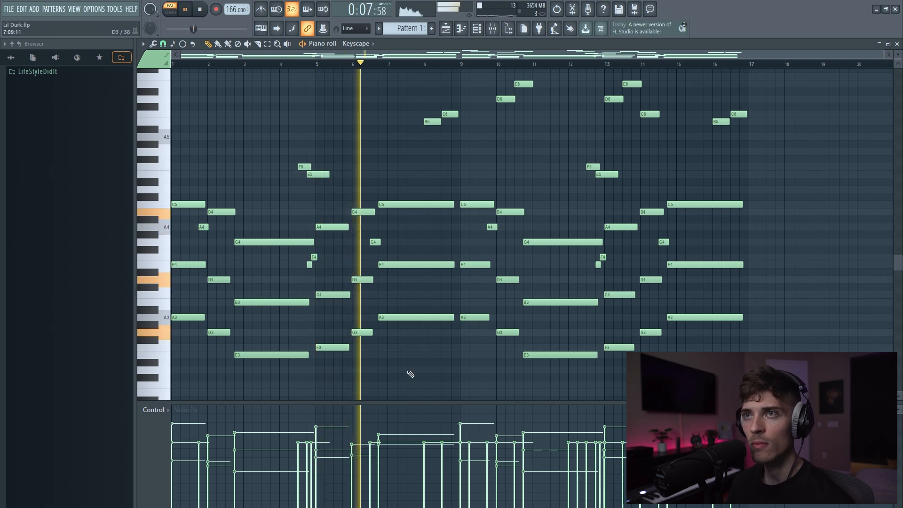
Step: Set the tempo to 158 BPM and play the pattern
key("space")
left_click_drag(233, 10, 233, 14)
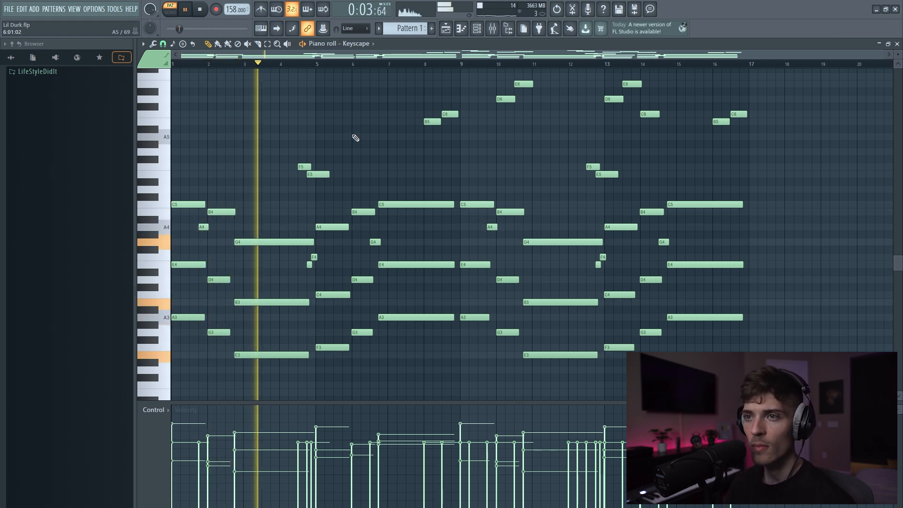
Step: Lengthen the chord notes B4, D4 and G3 in bars 2 and 6 so they reach up to the following chord
left_click_drag(234, 213, 238, 213)
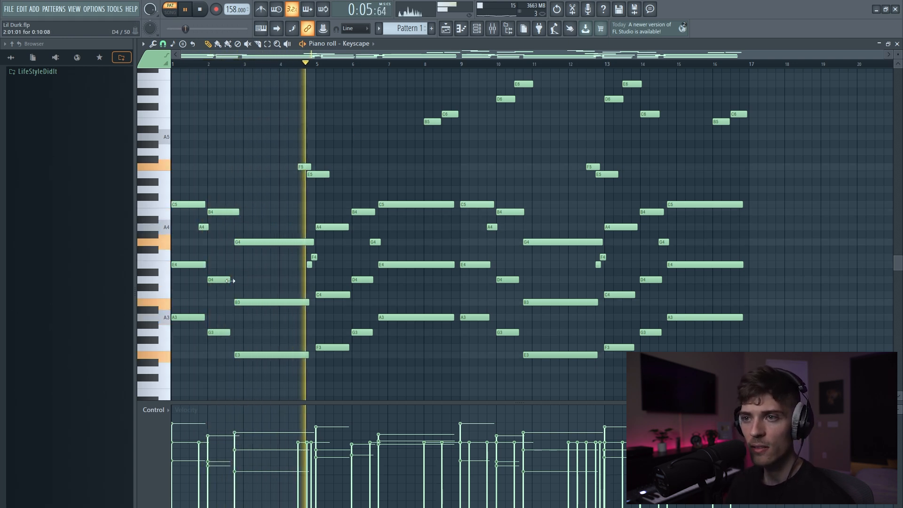
left_click_drag(230, 282, 233, 283)
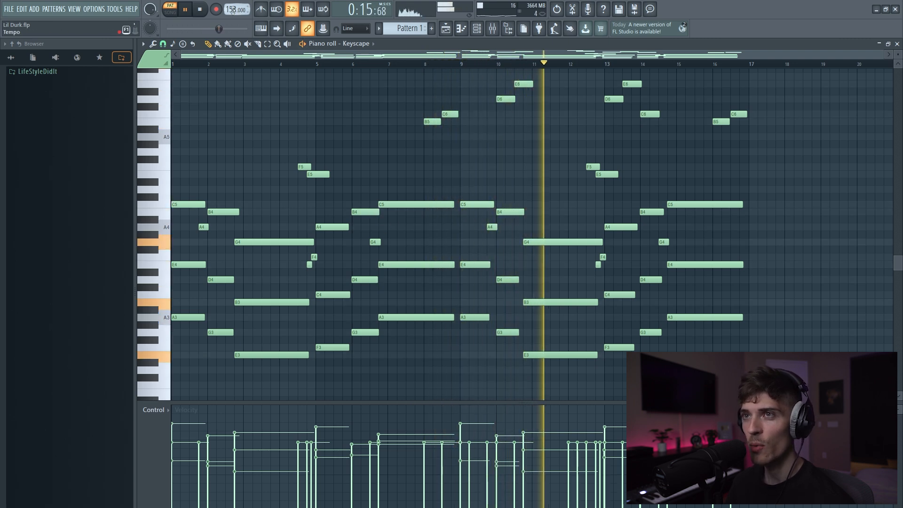
Step: Set the tempo to 157 BPM and save the project
key("ctrl+s")
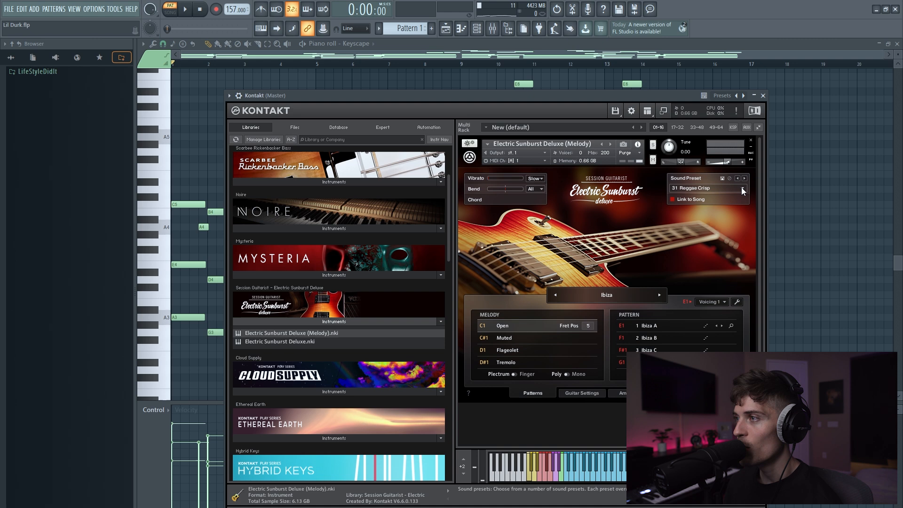
Step: Choose another factory sound preset for the Electric Sunburst Deluxe (Melody) guitar in Kontakt
left_click(722, 96)
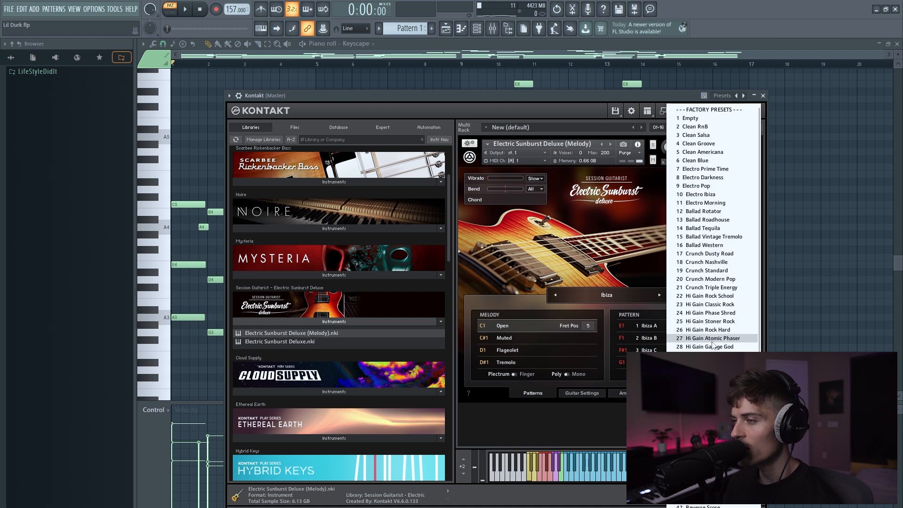
left_click(701, 423)
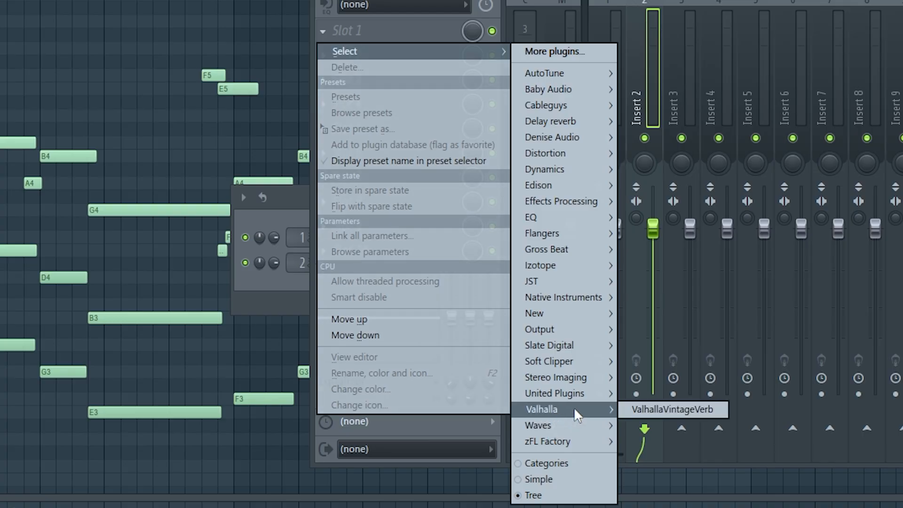
Step: Load ValhallaVintageVerb on mixer Insert 2 and adjust the reverb's settings
left_click(649, 407)
left_click_drag(116, 204, 127, 321)
left_click_drag(209, 285, 209, 281)
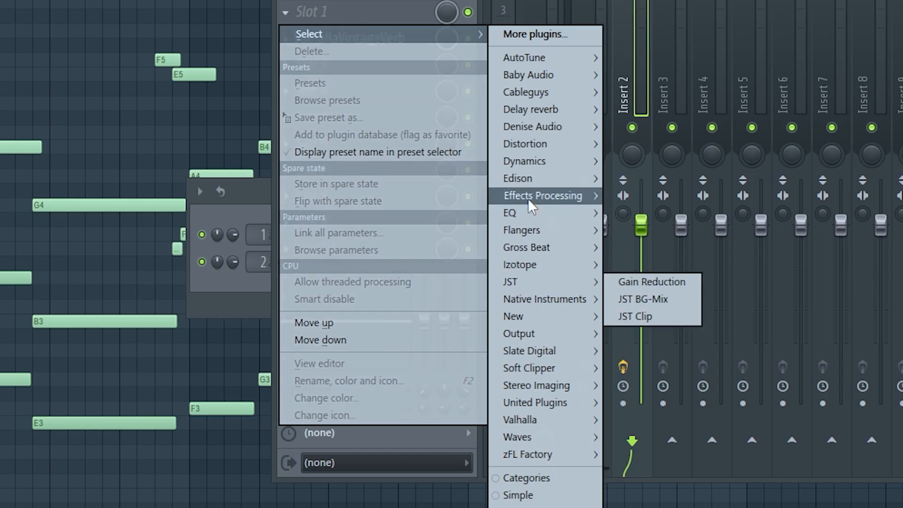
Step: Load Fruity Parametric EQ 2 in slot 1 of mixer Insert 2, ahead of the reverb, and adjust an EQ band
mouse_move(536, 267)
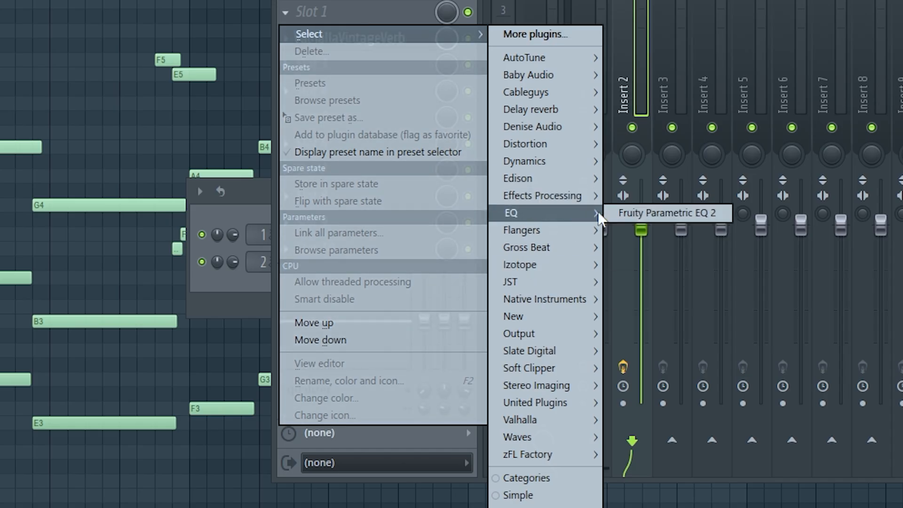
left_click(665, 268)
left_click_drag(106, 225, 158, 333)
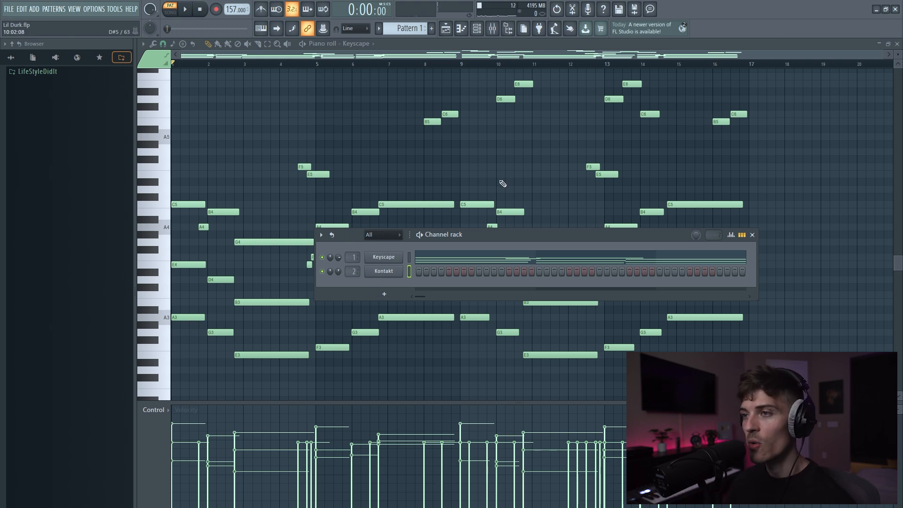
Step: Open the piano roll of the Kontakt channel with the Keyscape notes as a guide
right_click(395, 271)
left_click(407, 267)
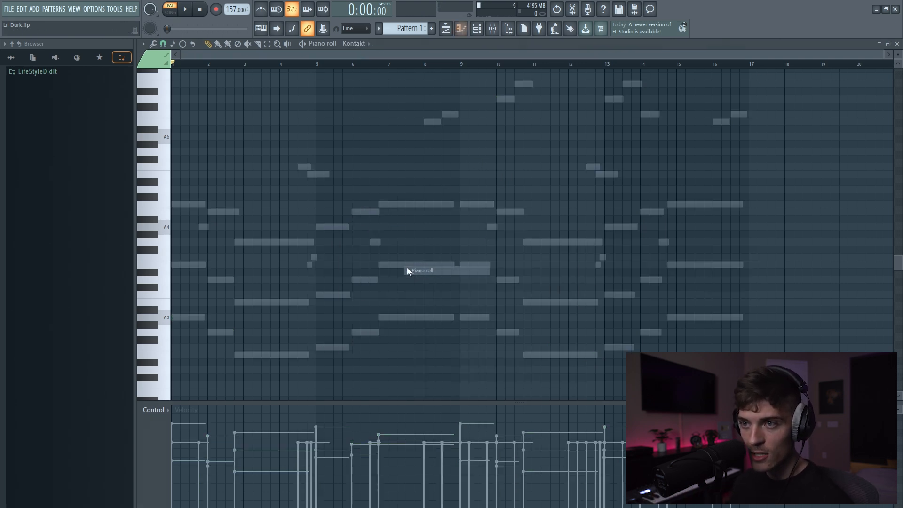
scroll(899, 55, "up", 2)
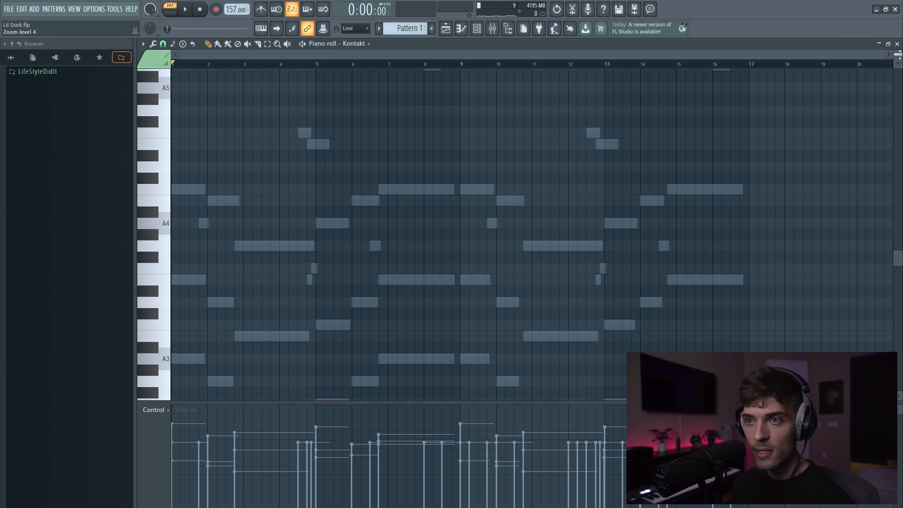
scroll(897, 55, "up", 1)
scroll(194, 206, "up", 1)
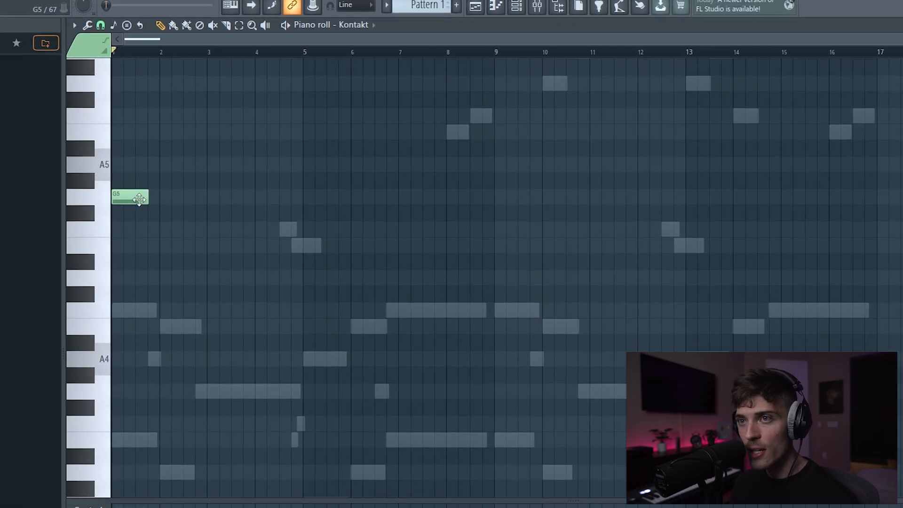
left_click_drag(108, 180, 134, 254)
left_click(149, 242, "ctrl")
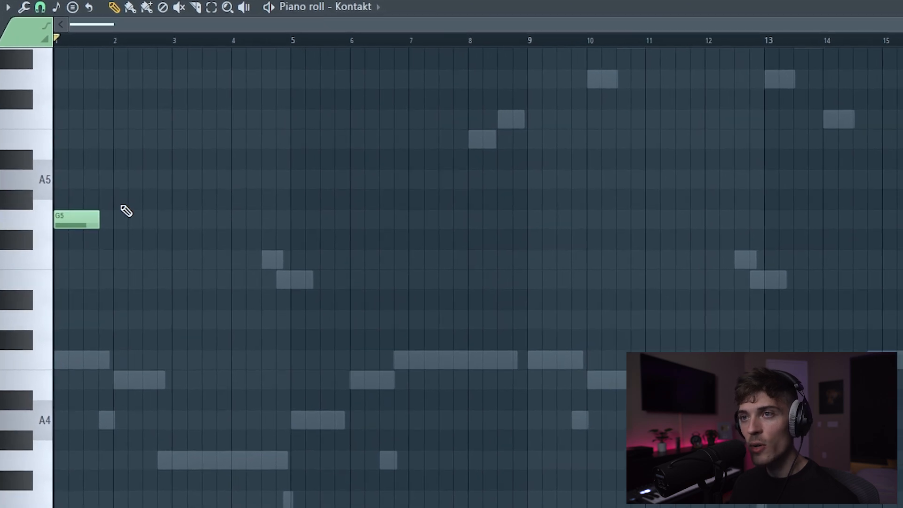
left_click_drag(149, 151, 56, 268)
scroll(115, 320, "up", 2)
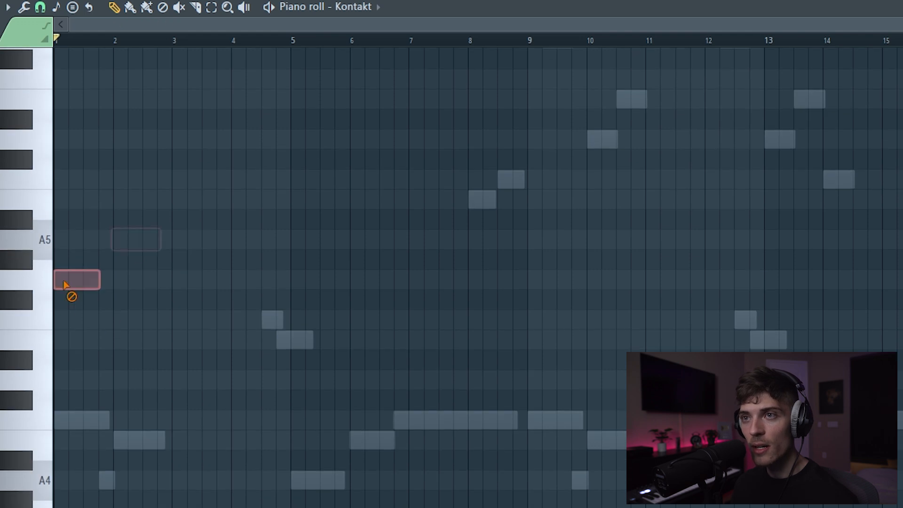
scroll(63, 303, "up", 2)
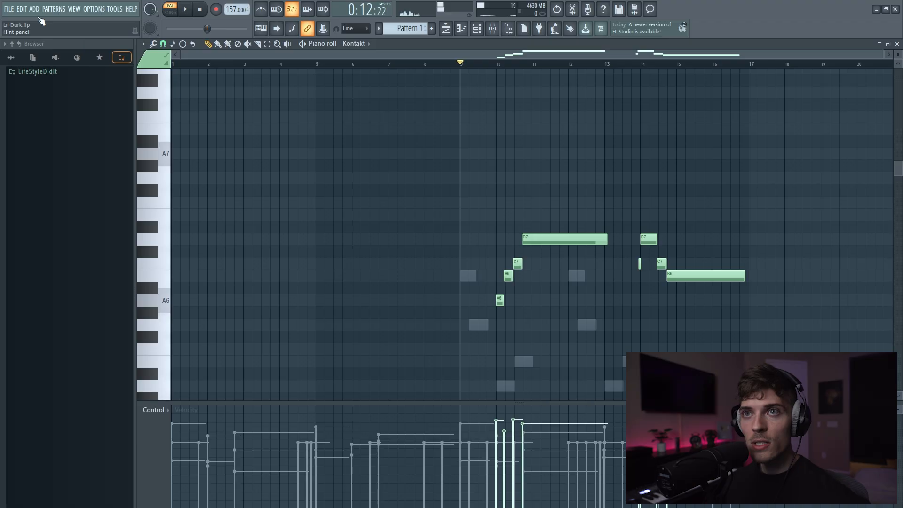
Step: Add an Analog Lab V instrument channel and browse the presets of its Eternal sound bank
left_click(34, 9)
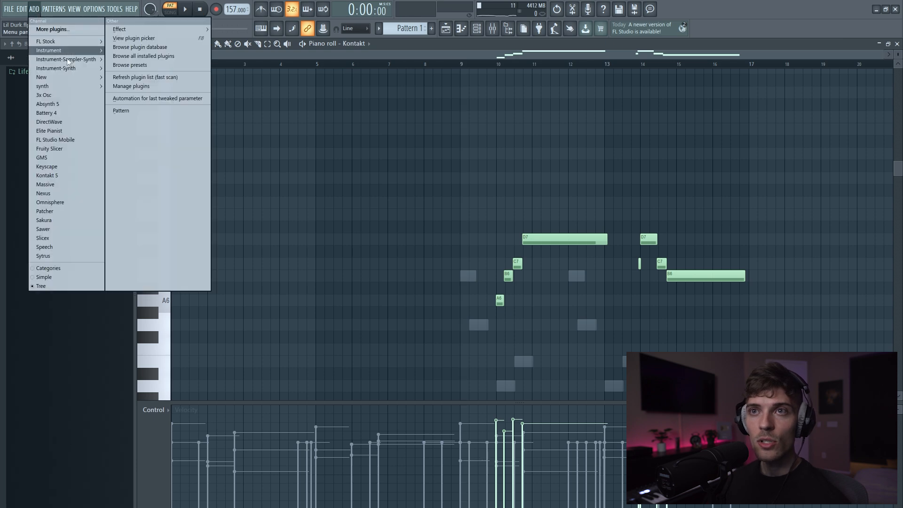
mouse_move(83, 69)
left_click(132, 70)
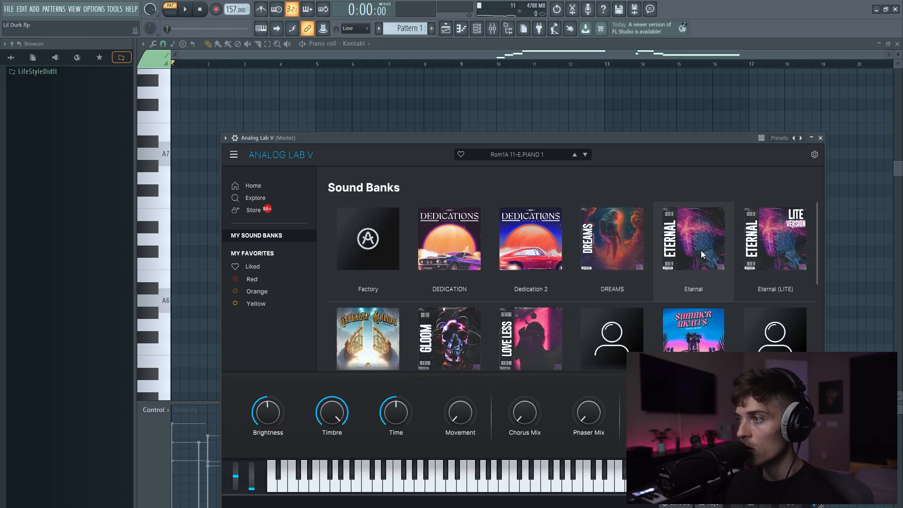
scroll(448, 341, "down", 15)
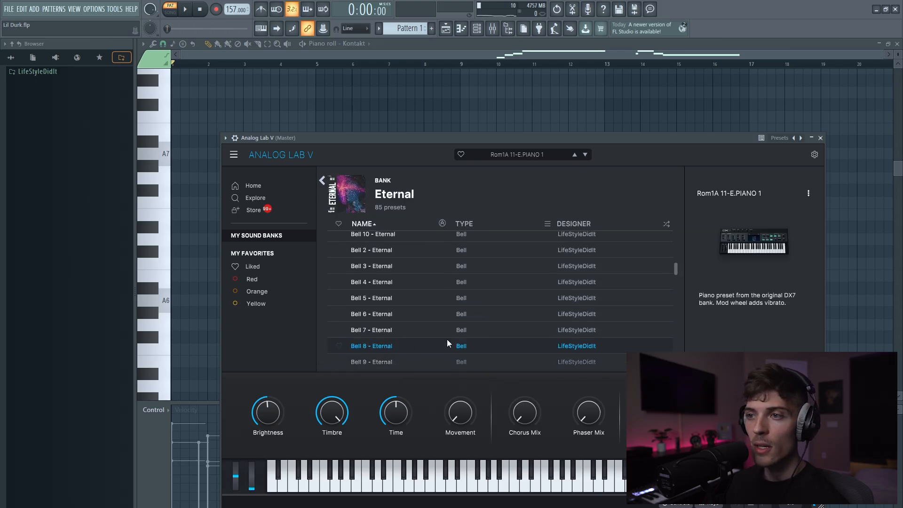
scroll(447, 340, "down", 10)
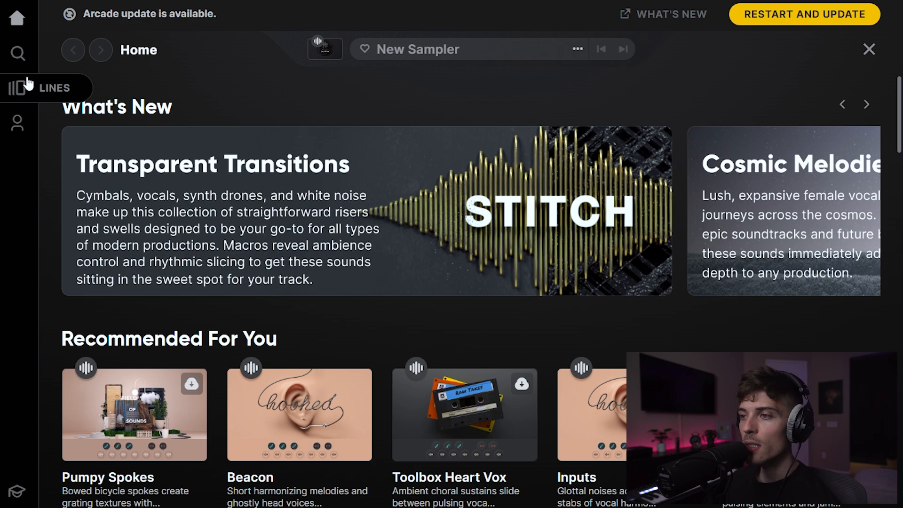
Step: Open Arcade's Lines library and browse the available lines for a vocal-style sound
left_click(18, 88)
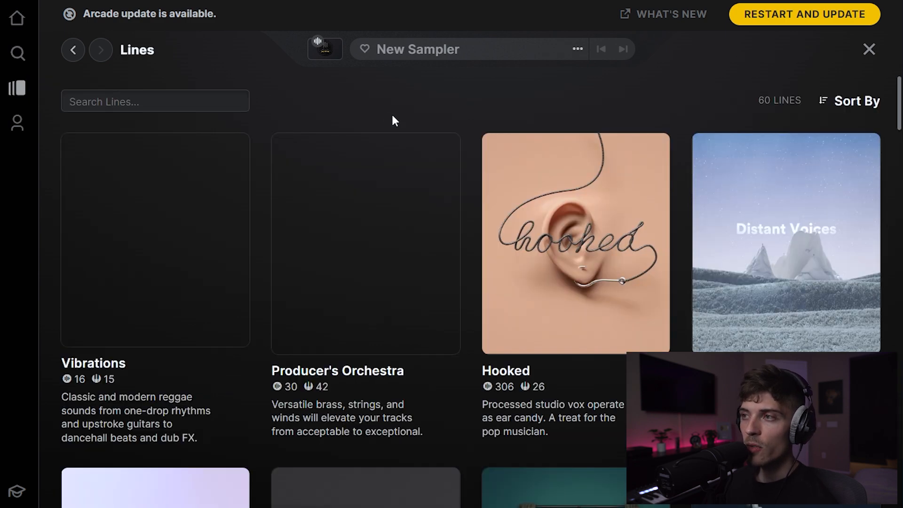
mouse_move(614, 237)
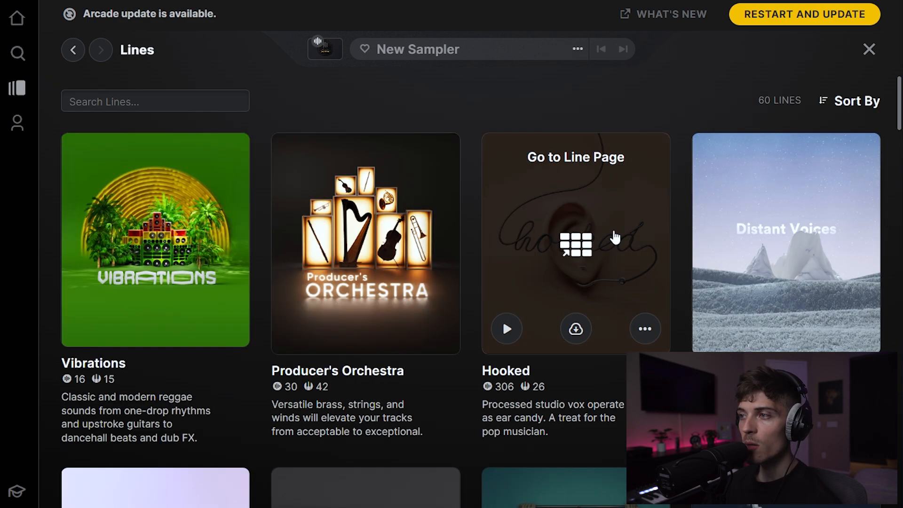
scroll(812, 244, "down", 6)
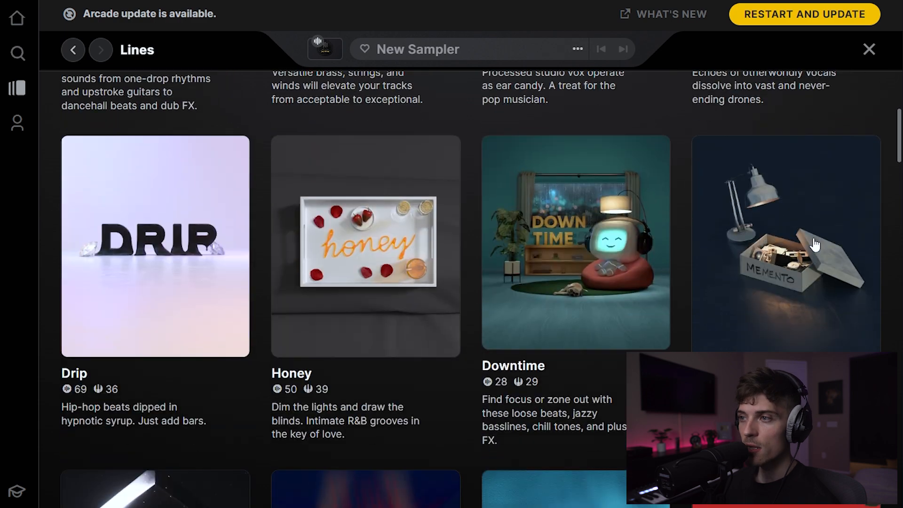
scroll(377, 235, "down", 5)
mouse_move(379, 239)
scroll(378, 239, "down", 3)
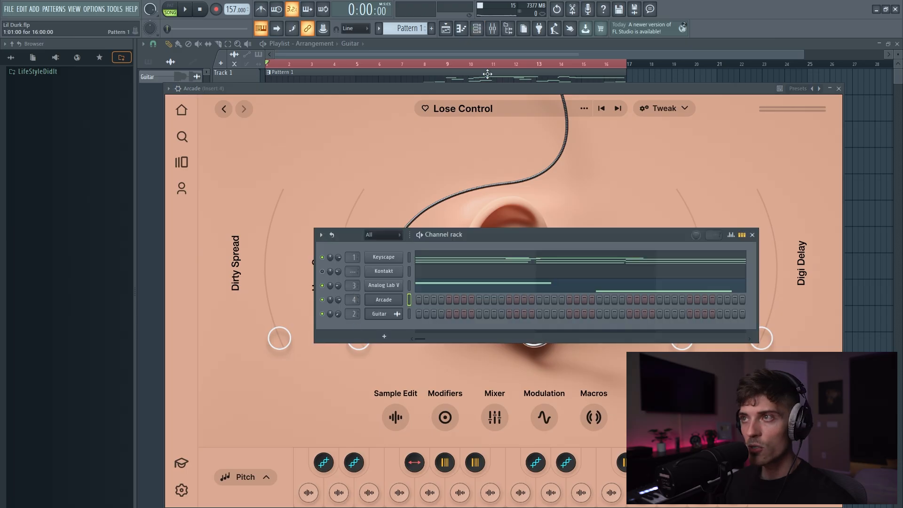
Step: Load the saved Arcade mixer track state onto mixer Insert 4
left_click(497, 33)
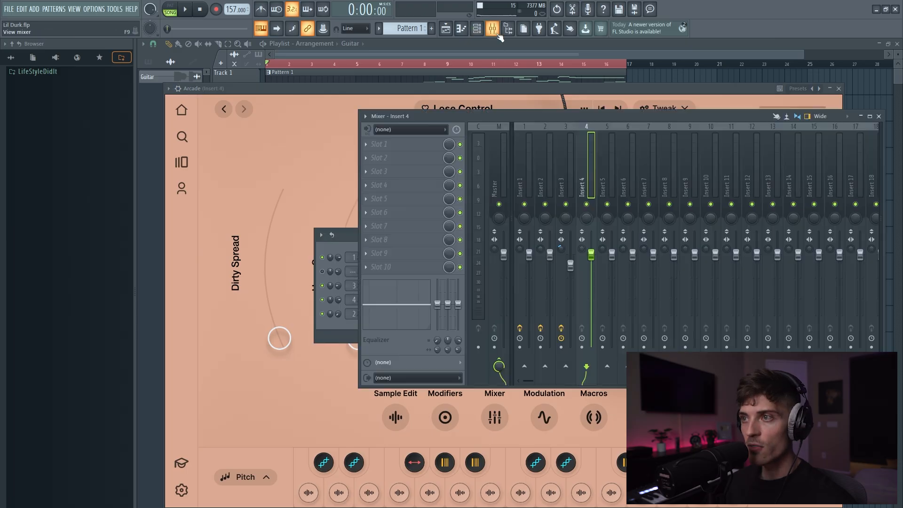
right_click(590, 165)
mouse_move(646, 183)
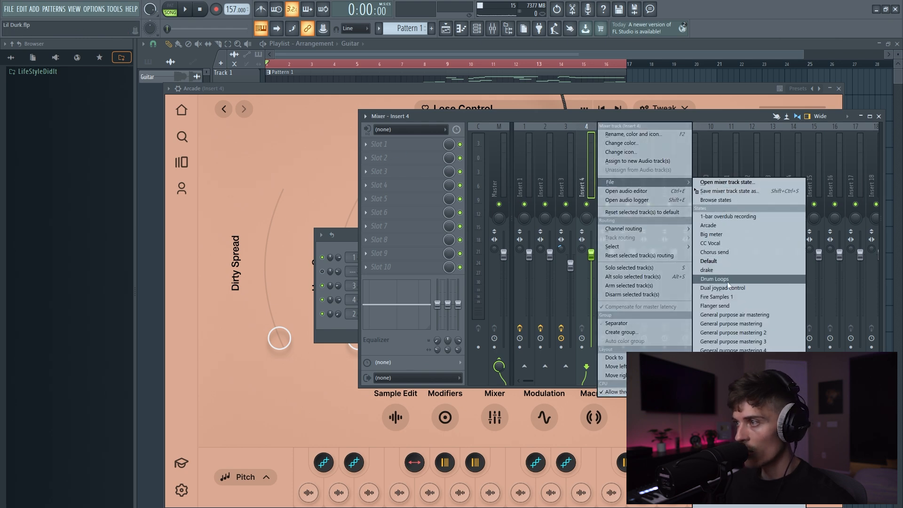
left_click(710, 225)
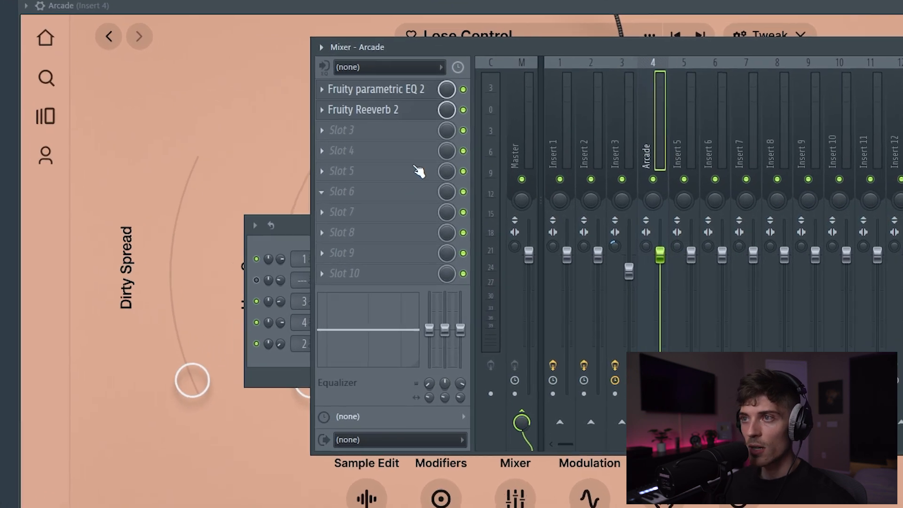
left_click(412, 144)
left_click(379, 55)
left_click(362, 79)
left_click(361, 79)
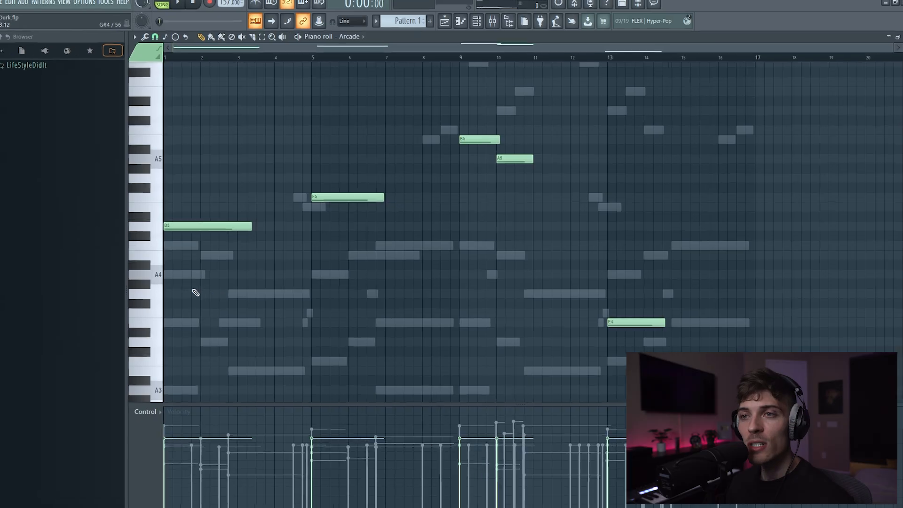
left_click_drag(190, 289, 545, 140)
left_click_drag(670, 249, 562, 358)
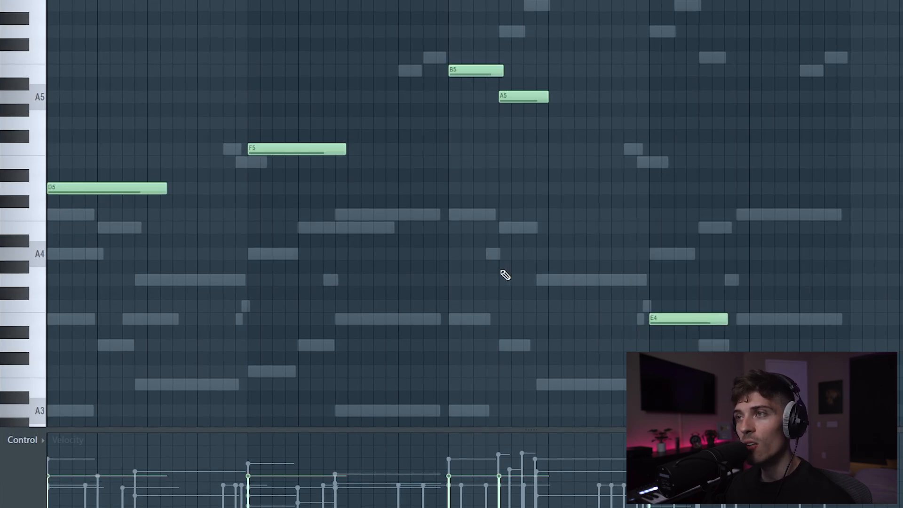
left_click_drag(470, 43, 474, 144)
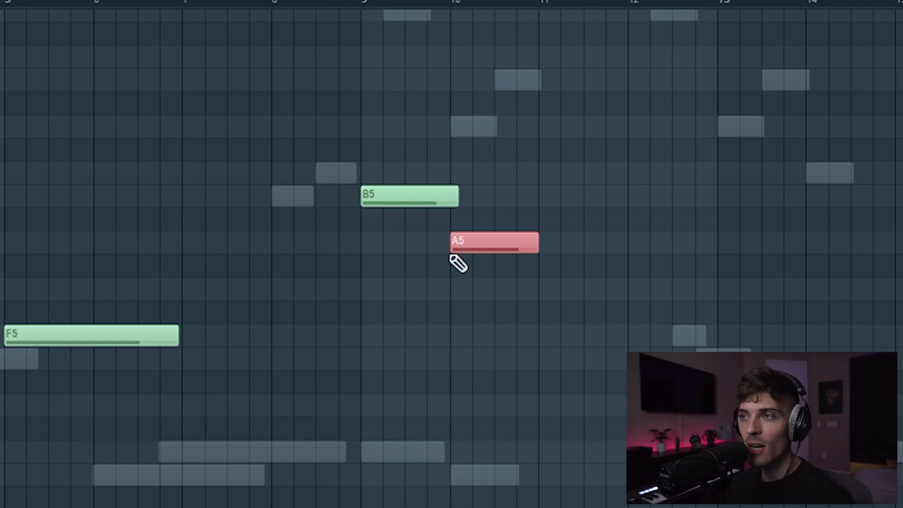
left_click_drag(397, 140, 535, 335)
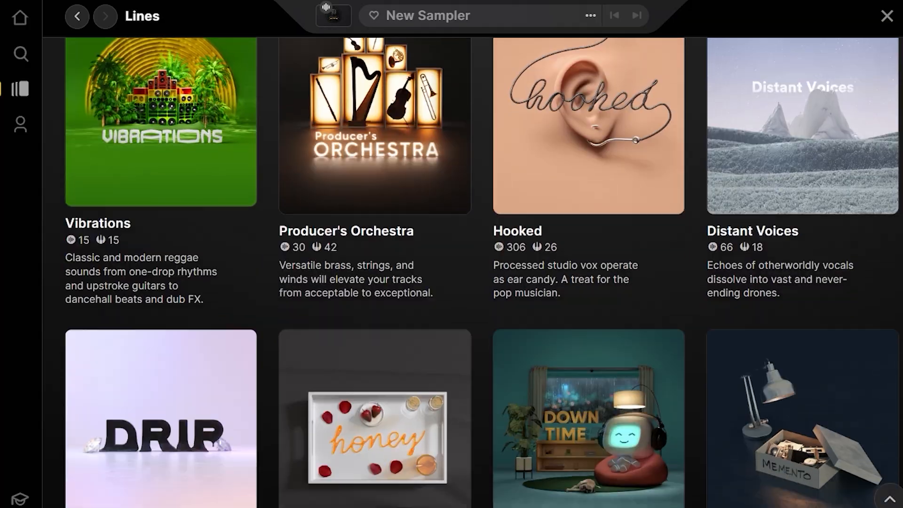
Step: Look further through Arcade's Lines library, past Shadows and Anthem Beats down to Overture and Vintage Synths
scroll(452, 273, "down", 8)
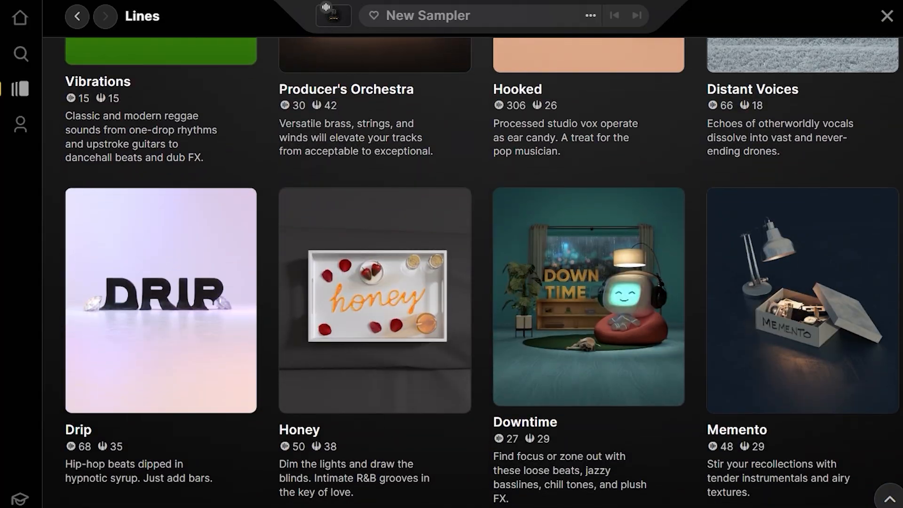
scroll(451, 273, "down", 10)
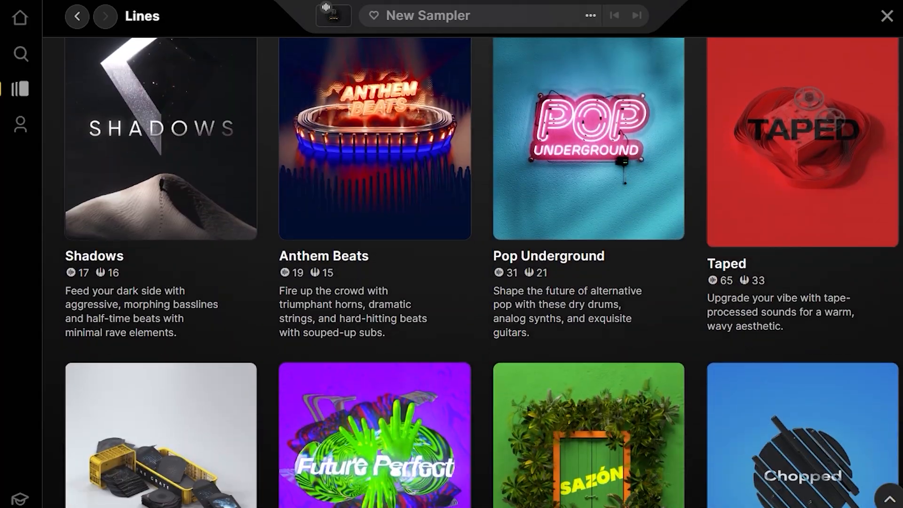
scroll(452, 272, "down", 10)
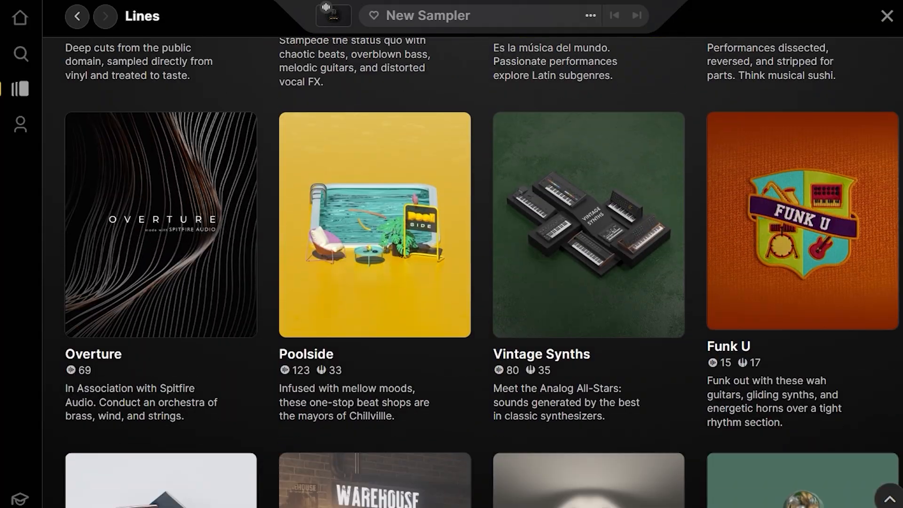
scroll(451, 273, "down", 8)
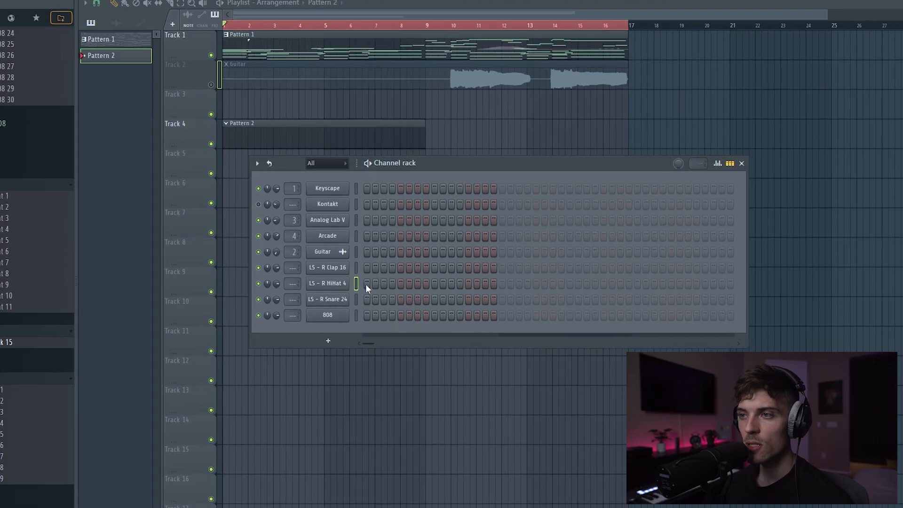
Step: Program LS - R HiHat 4 hits on steps 1, 7 and 13 and an LS - R Clap 16 hit on step 9 of Pattern 2
left_click(367, 284)
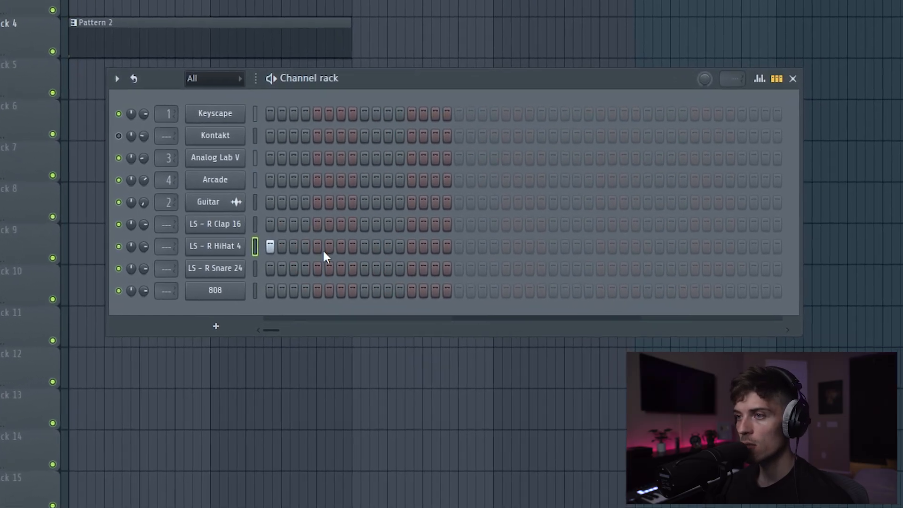
left_click(335, 243)
left_click(383, 244)
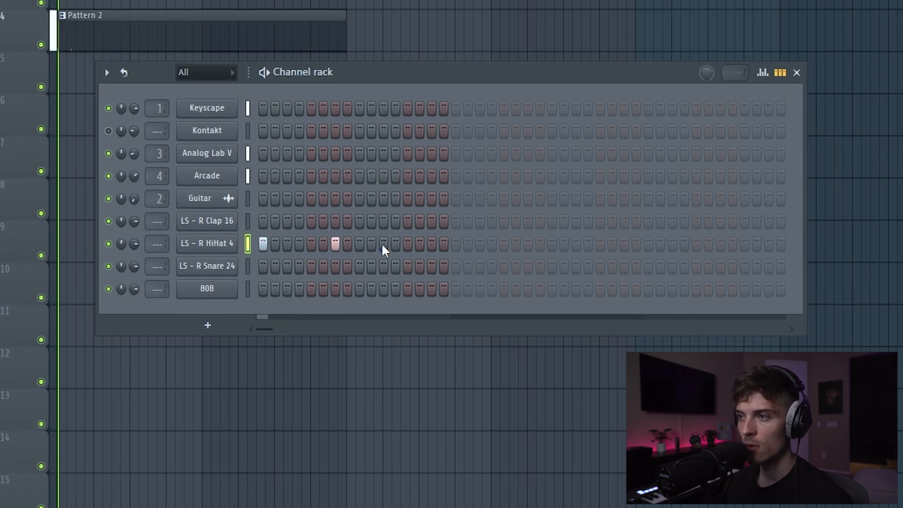
left_click(383, 244)
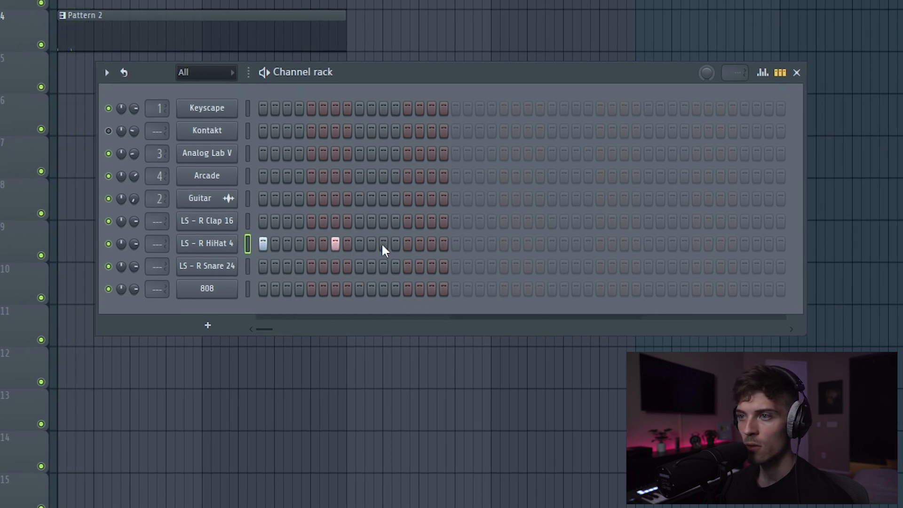
left_click(359, 221)
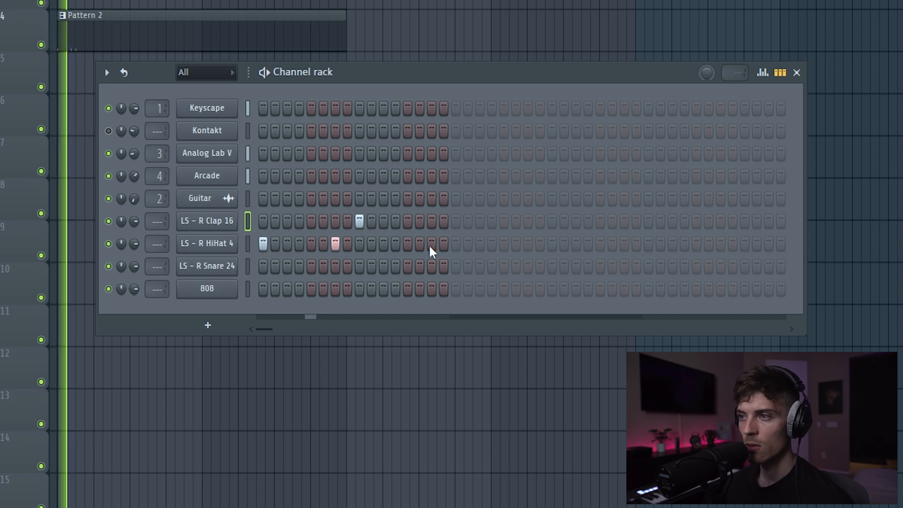
left_click(406, 245)
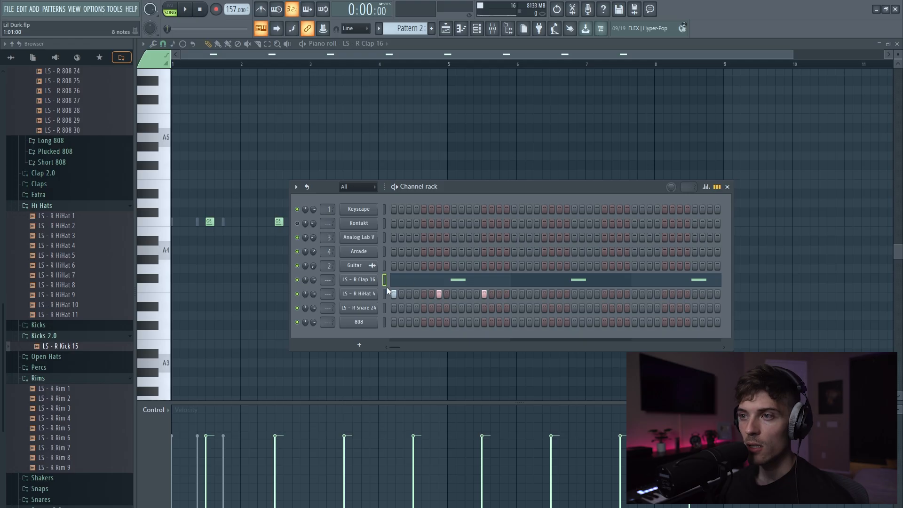
Step: Open the LS - R HiHat 4 channel in the piano roll and lengthen all its hits to one step
right_click(388, 291)
left_click(389, 293)
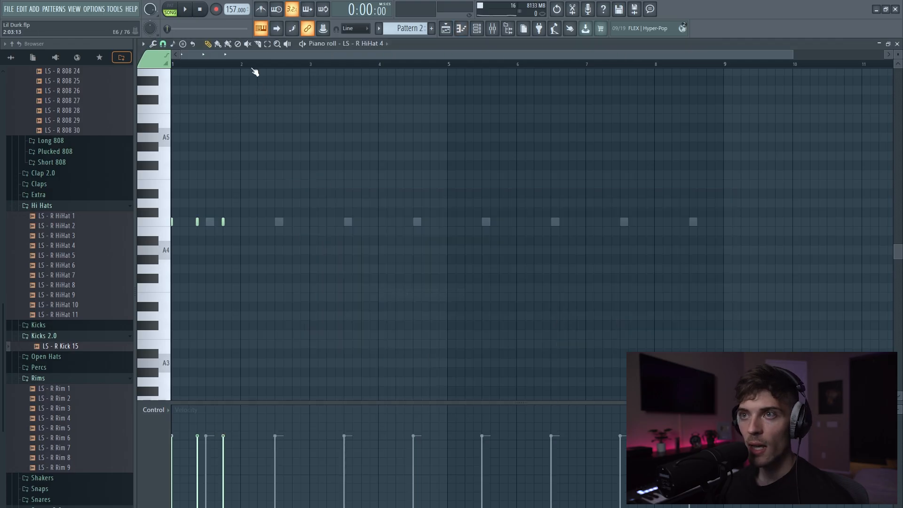
scroll(254, 71, "up", 5)
key("ctrl+a")
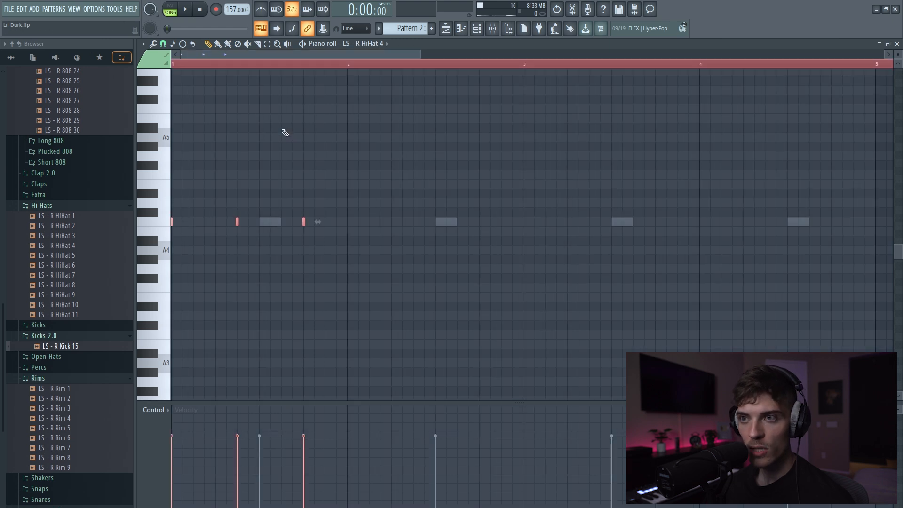
left_click(285, 133, "ctrl")
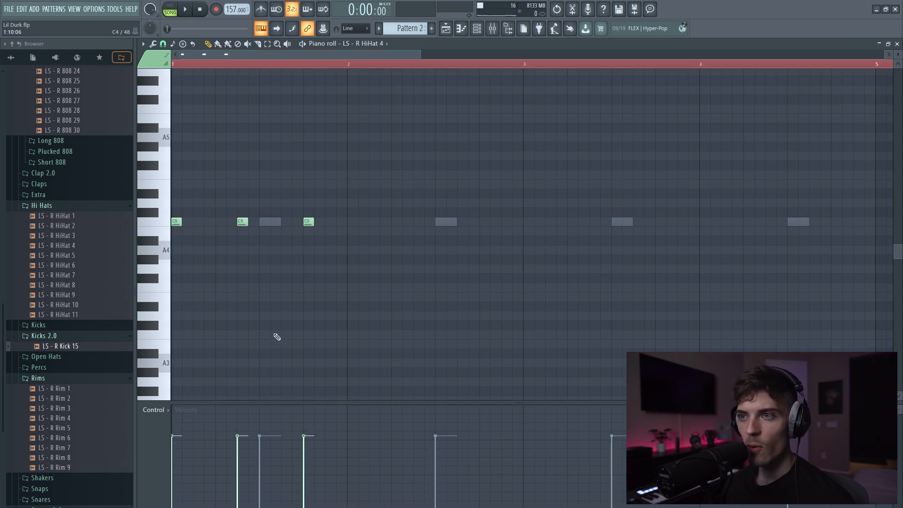
Step: Add a hi-hat hit on step 13 of bar 2 while the pattern plays
key("space")
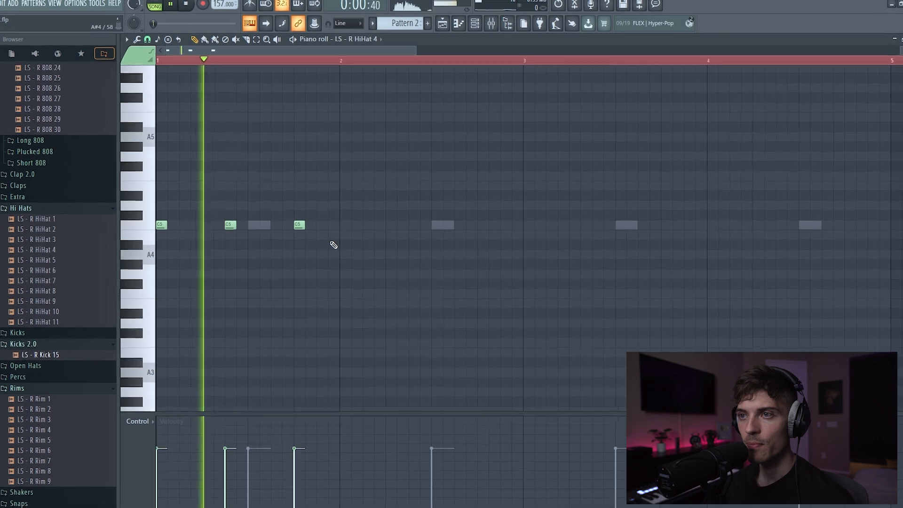
left_click(375, 235)
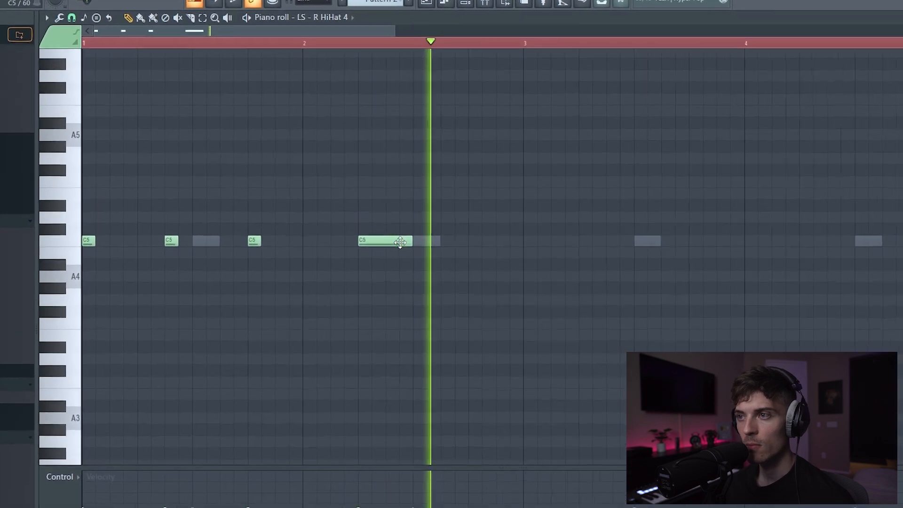
mouse_move(421, 236)
left_mouse_down()
mouse_move(381, 237)
mouse_move(430, 256)
mouse_move(498, 262)
mouse_move(498, 250)
left_mouse_up()
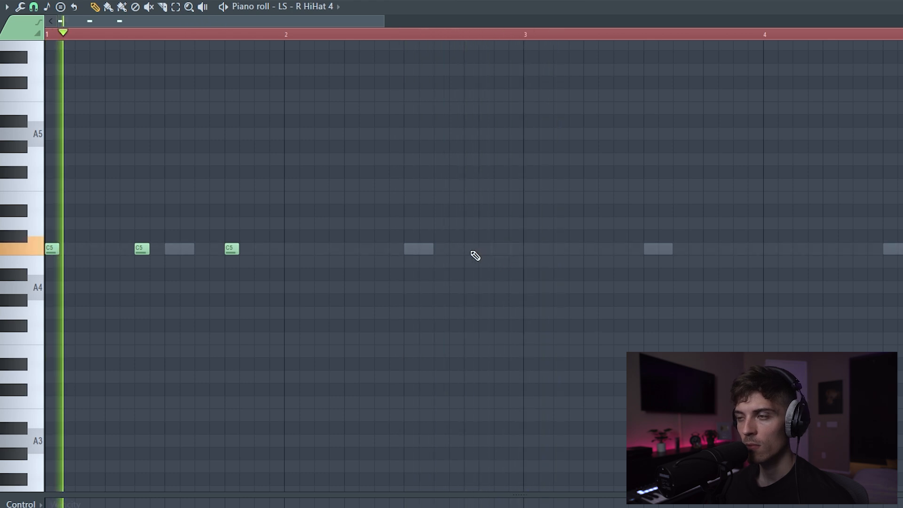
left_click(471, 250)
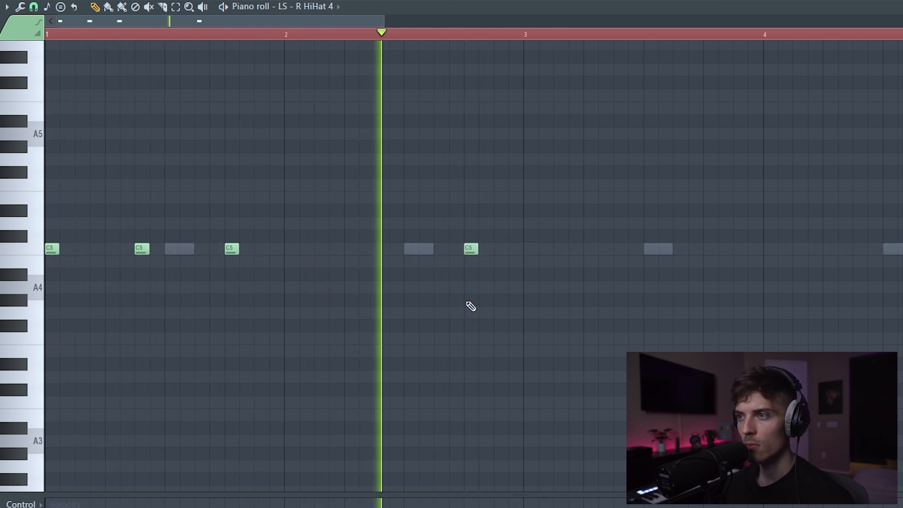
Step: Copy the hi-hat hits of bars 1 and 2 into bars 3 and 4
left_click_drag(519, 194, 46, 344)
left_click_drag(55, 251, 533, 258)
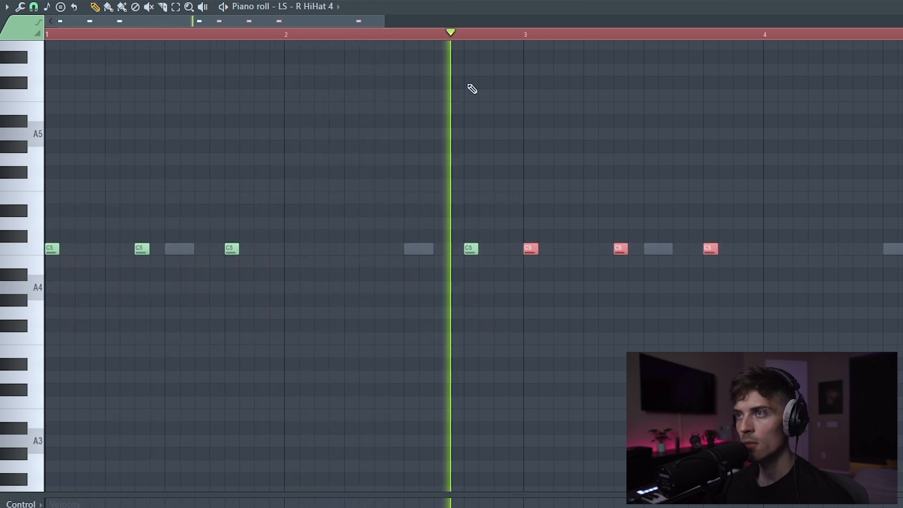
scroll(383, 40, "down", 2)
key("ctrl+d")
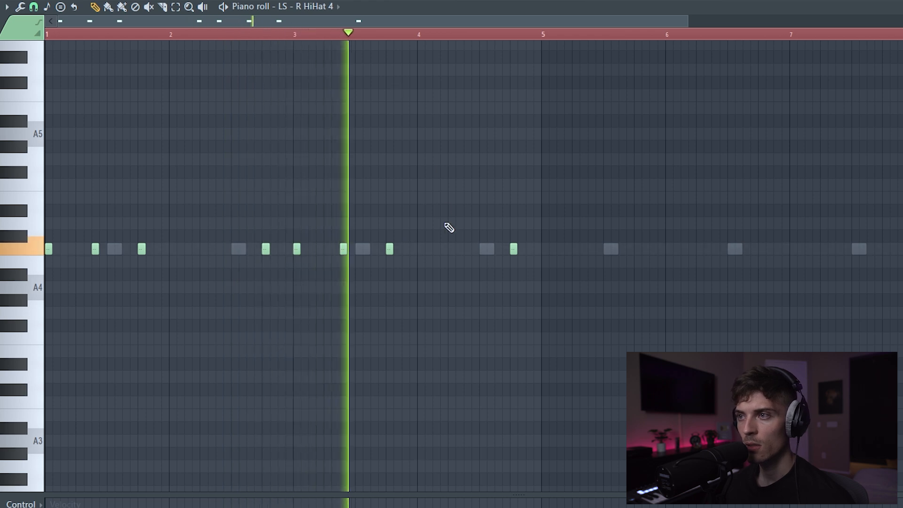
Step: Place a hi-hat hit on step 5 of bar 4 and remove the hit on step 13 of that bar
left_click(468, 249)
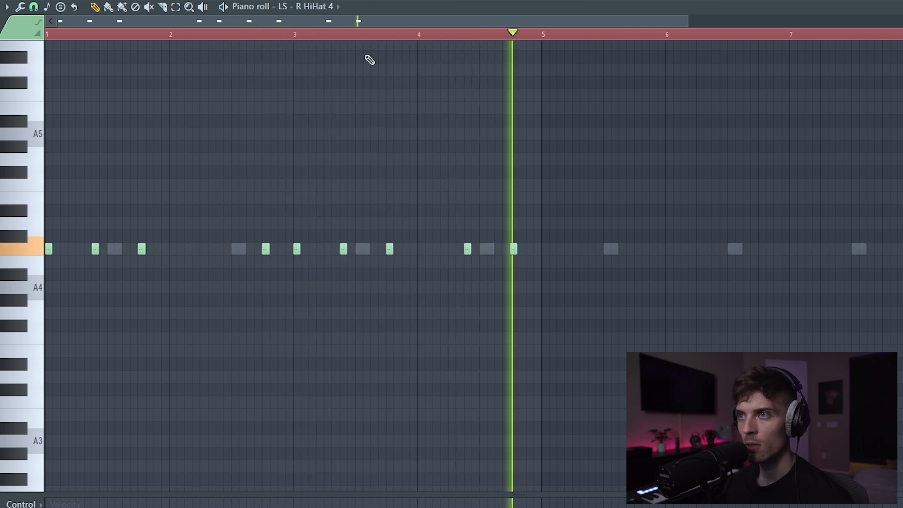
left_click(451, 249)
right_click(467, 249)
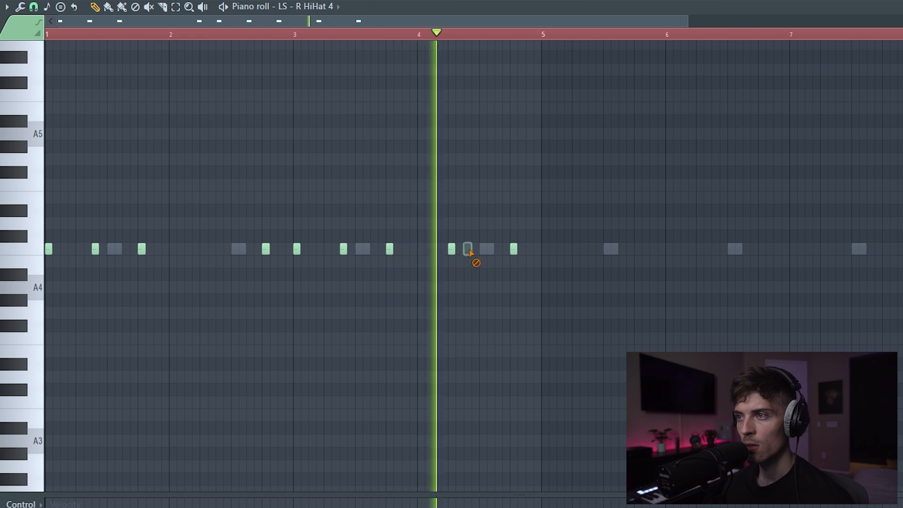
right_click(513, 249)
Step: Copy the four-bar hi-hat pattern into bars 5 to 8, and add a three-hit roll from step 5 and a step 13 hit in bar 4
left_click_drag(483, 180, 34, 346)
key("space")
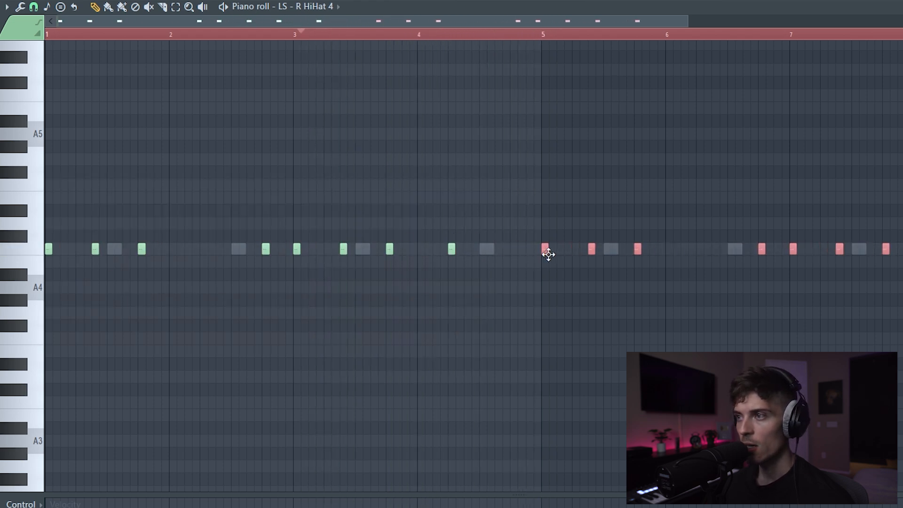
scroll(98, 38, "up", 5)
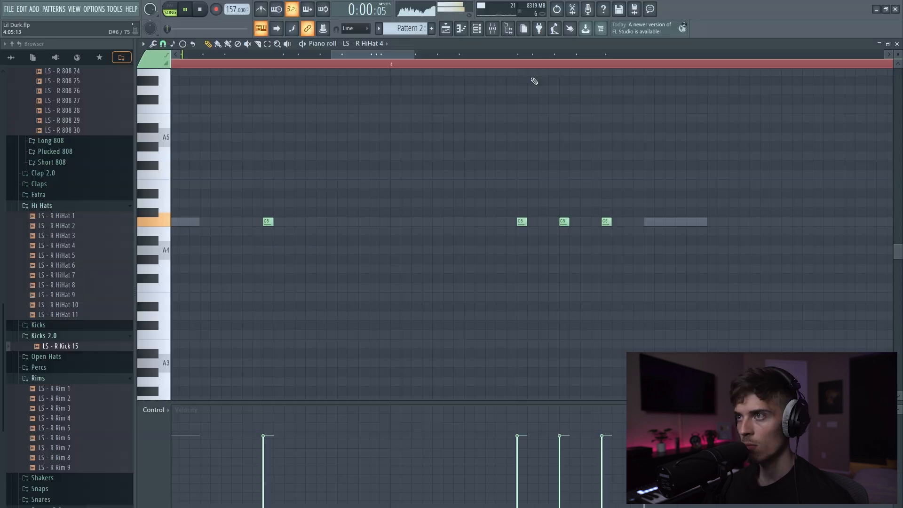
left_click(773, 225)
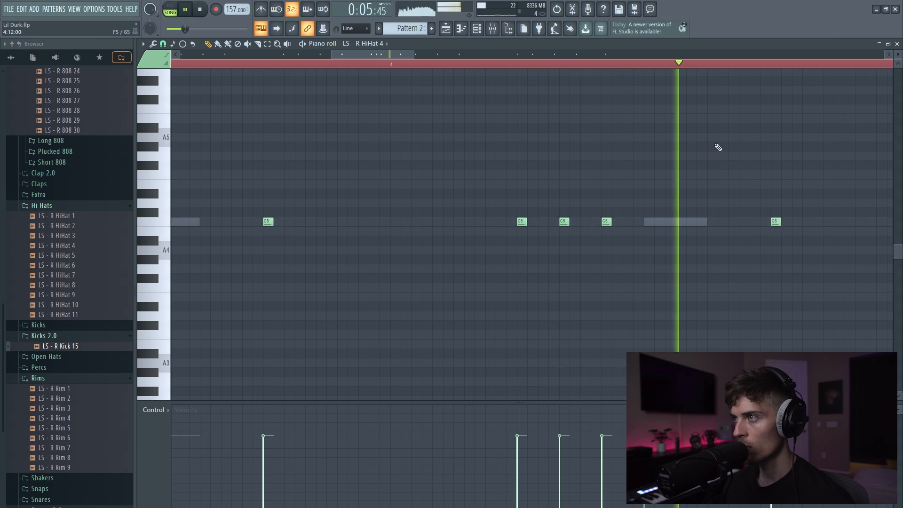
scroll(590, 71, "down", 5)
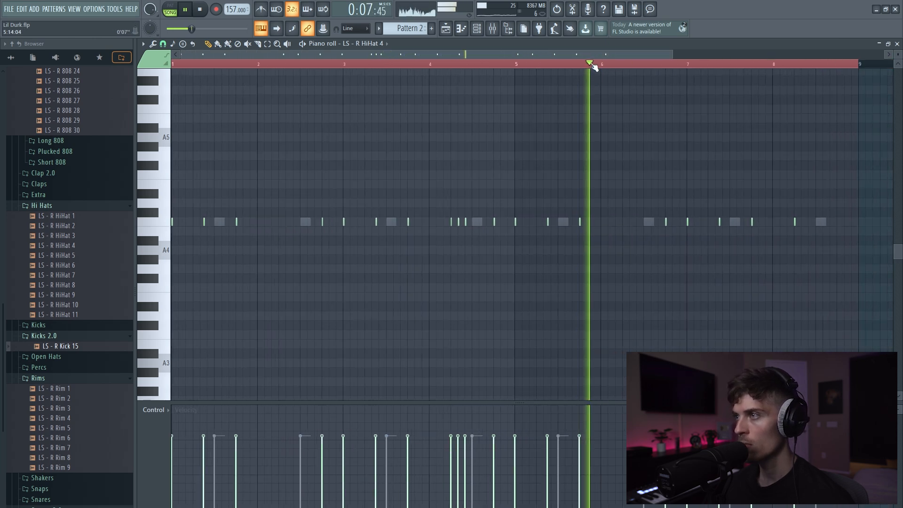
scroll(687, 65, "up", 4)
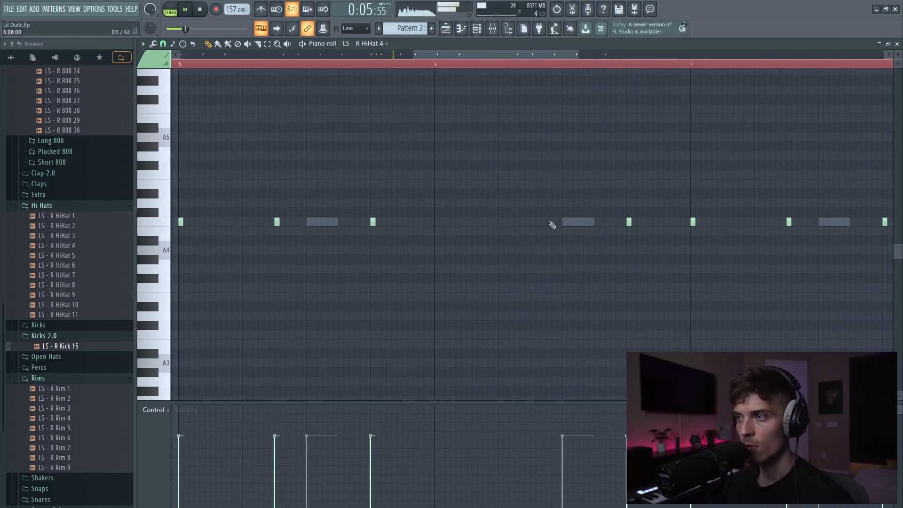
left_click(576, 251)
left_click(586, 250)
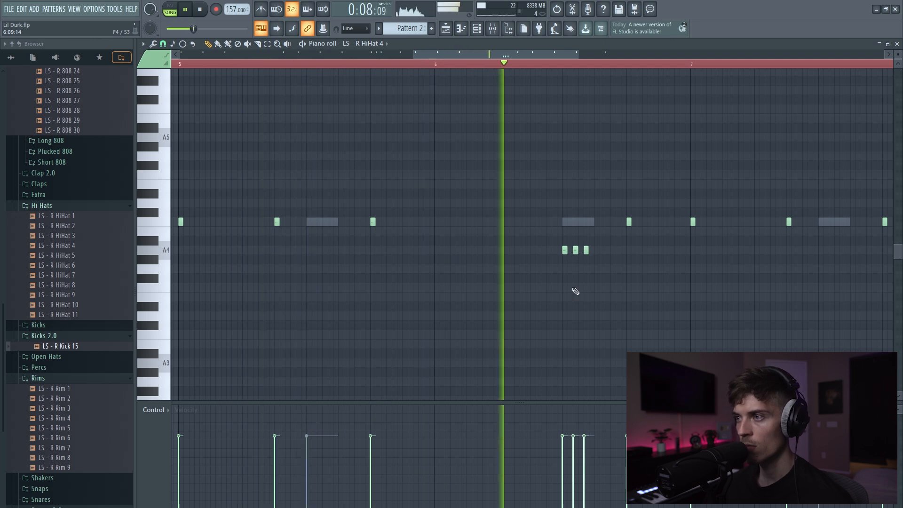
key("space")
Step: Build a three-hit hi-hat roll from step 9 of bar 6 on C5, A#4 and C5, and play it back
scroll(536, 71, "up", 2)
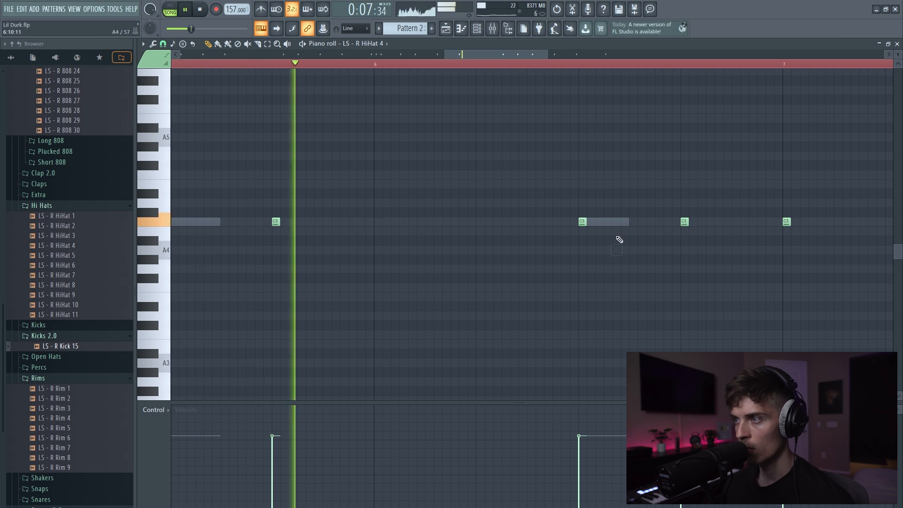
left_click_drag(616, 250, 627, 225)
left_click(648, 223)
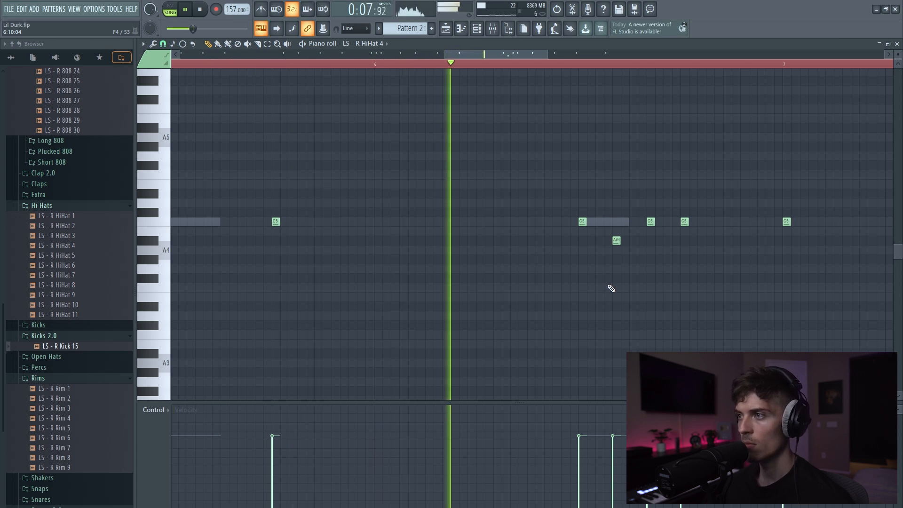
scroll(470, 67, "down", 5)
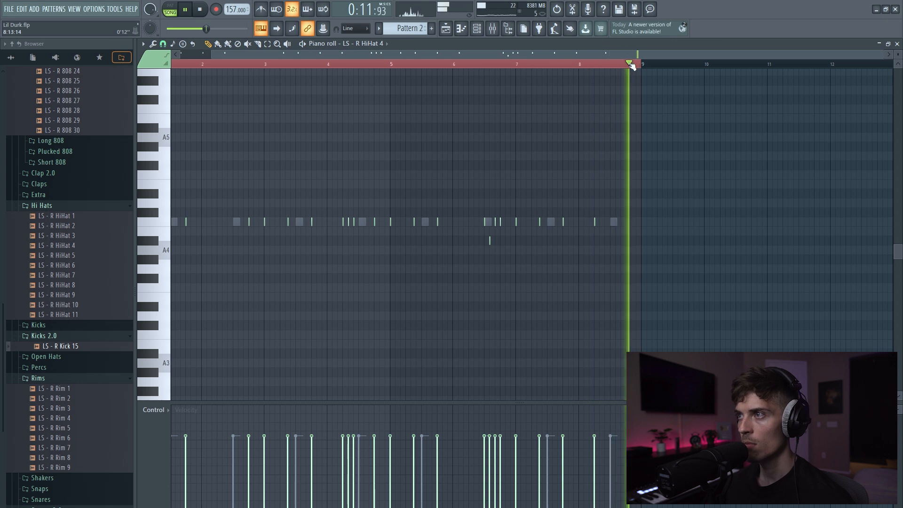
left_click(339, 64)
key("space")
scroll(341, 64, "up", 1)
scroll(364, 54, "up", 2)
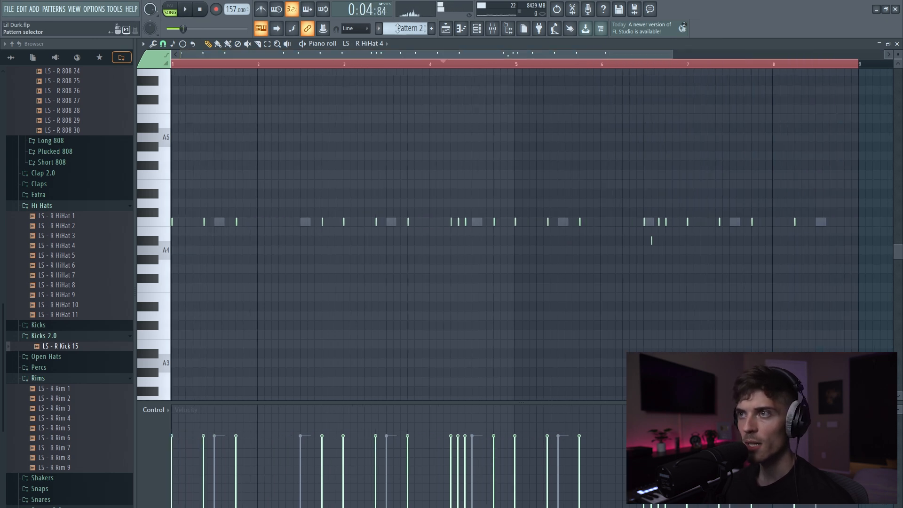
Step: Program LS - R Snare 24 hits on step 3 of bars 4, 8 and 3
left_click(450, 34)
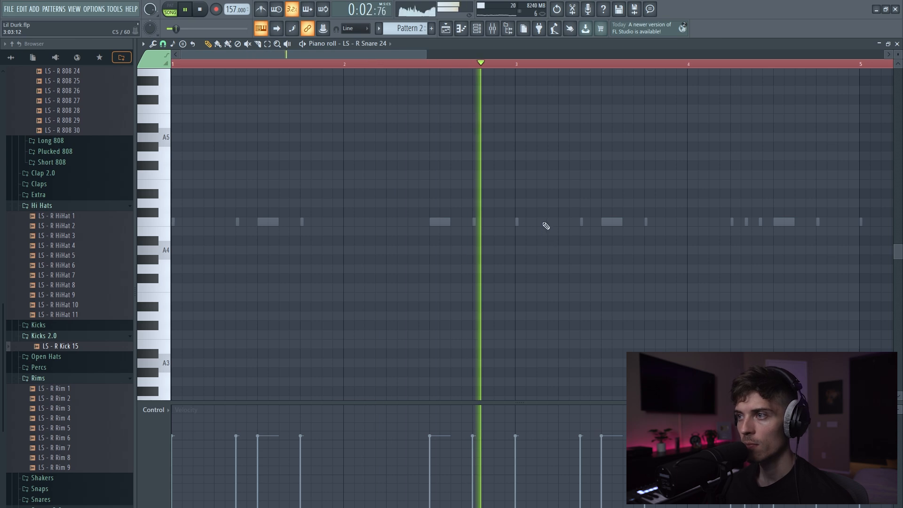
left_click(714, 222)
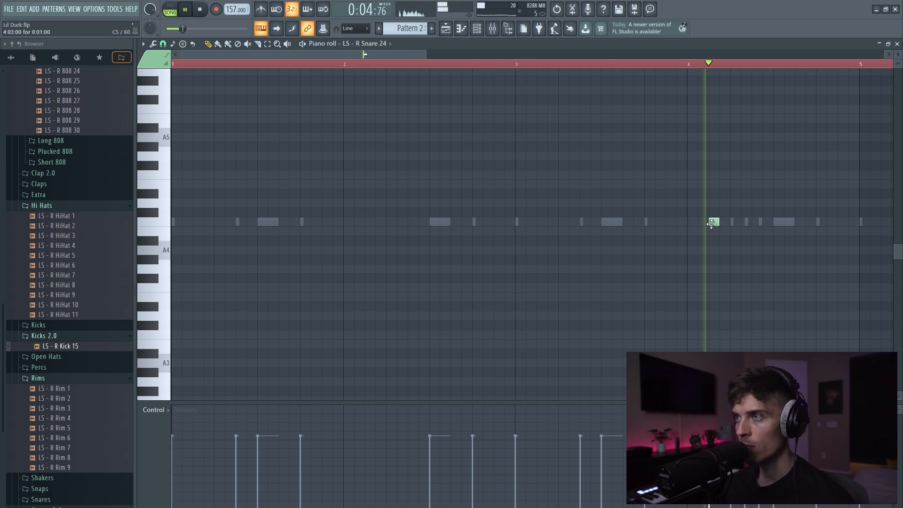
scroll(512, 313, "down", 2)
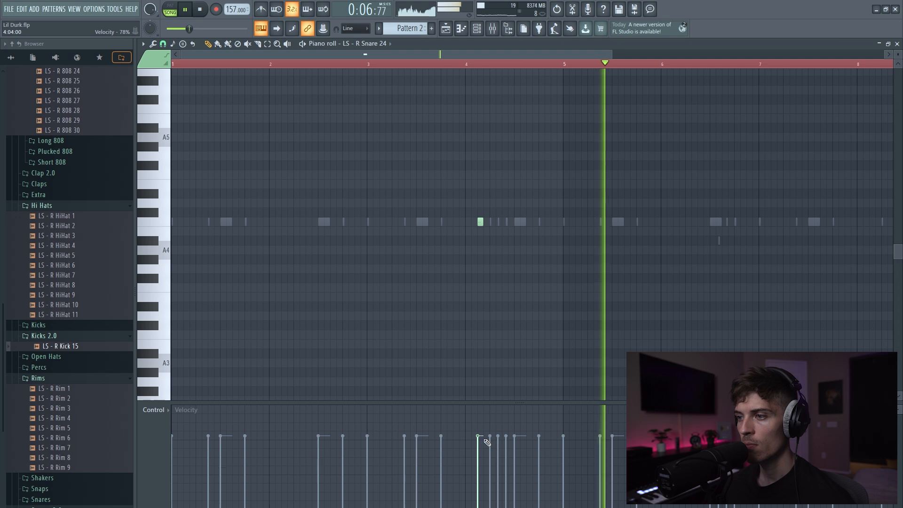
scroll(594, 66, "down", 1)
scroll(654, 66, "up", 3)
left_click(681, 223)
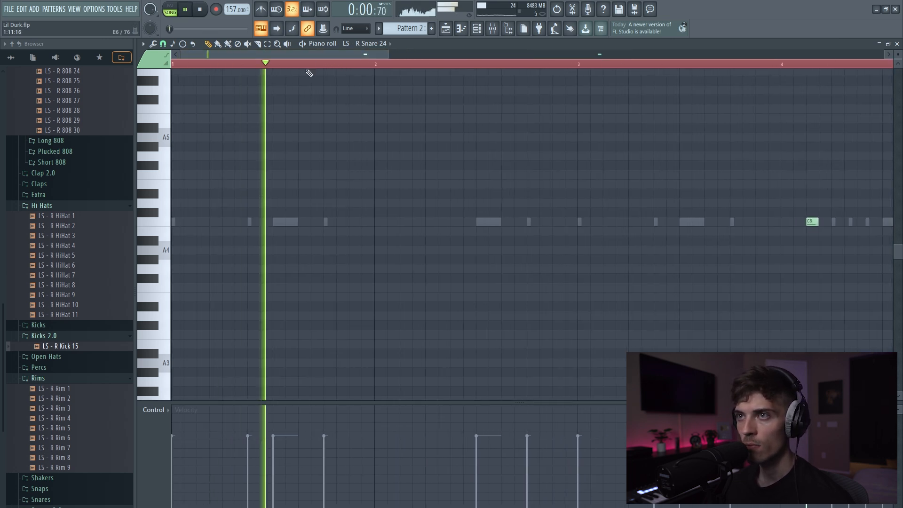
left_click(607, 222)
scroll(497, 70, "down", 2)
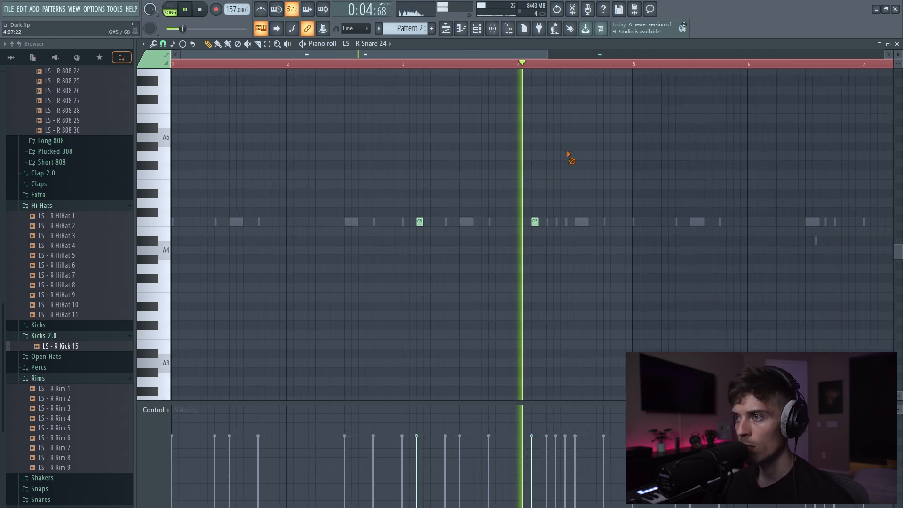
scroll(492, 67, "down", 1)
scroll(492, 67, "down", 1)
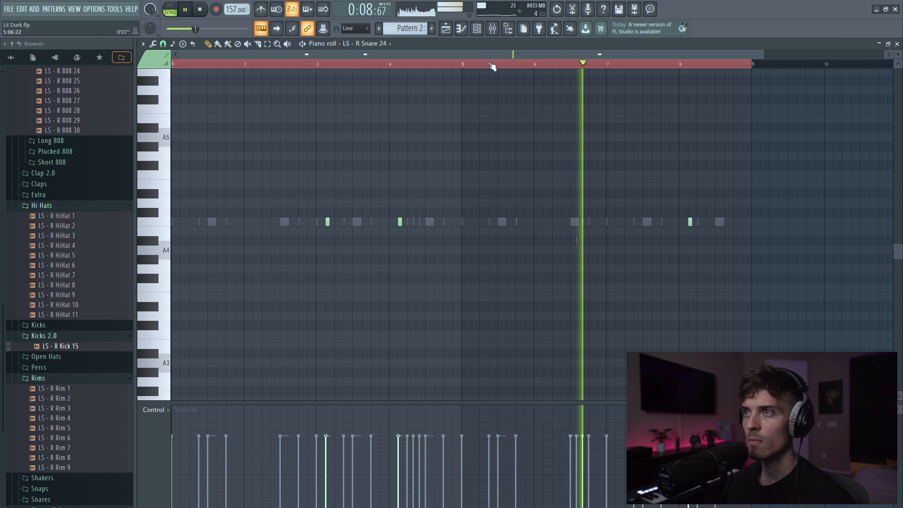
Step: Load the LS - R Open Hat 8 sample from the Open Hats folder as a new channel
left_click(477, 32)
scroll(89, 398, "down", 3)
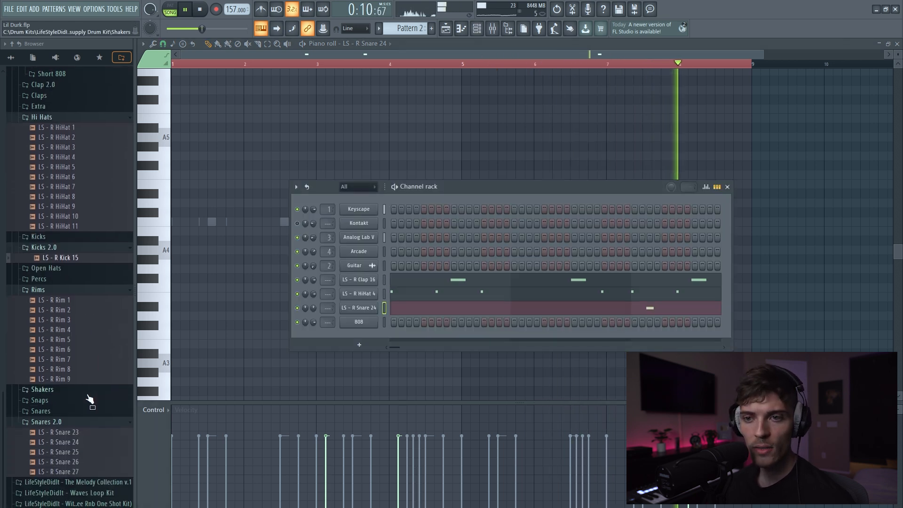
scroll(69, 375, "up", 2)
left_click(71, 326)
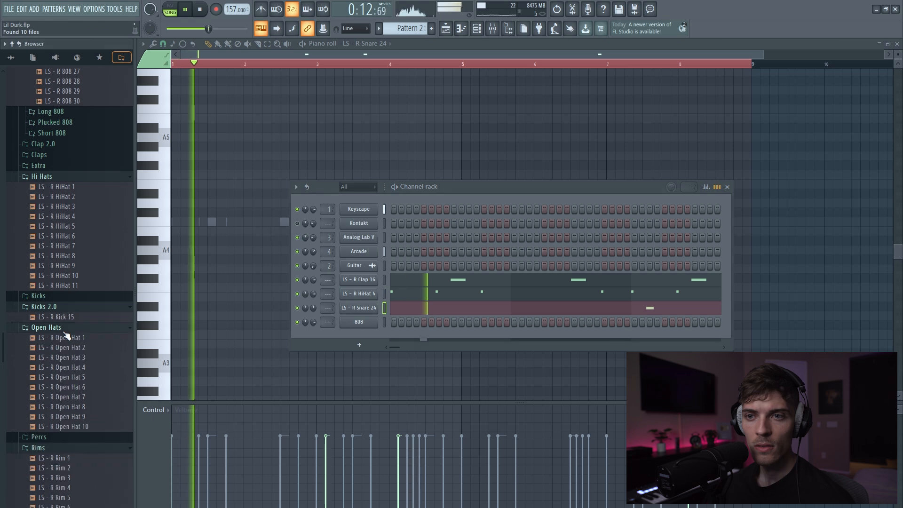
left_click_drag(66, 406, 361, 334)
right_click(376, 332)
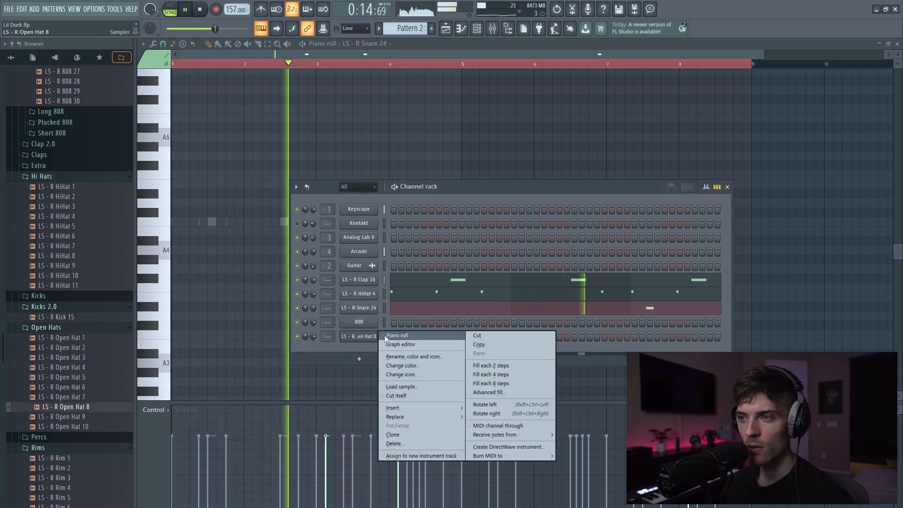
Step: Place four-step-long Open Hat 8 notes on C5 at the start of bars 5 and 1
left_click(386, 335)
left_click(466, 222)
left_click_drag(470, 222, 479, 221)
left_click(180, 221)
Step: Add LS - R Open Hat 9 as a new channel and place a C5 hit on step 5 of bar 2
left_click(477, 30)
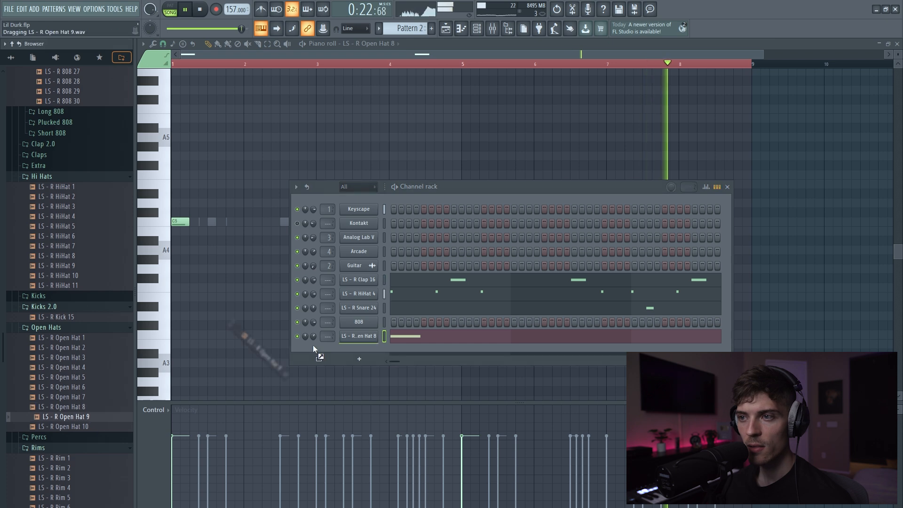
left_click_drag(312, 345, 338, 349)
right_click(371, 350)
left_click(395, 351)
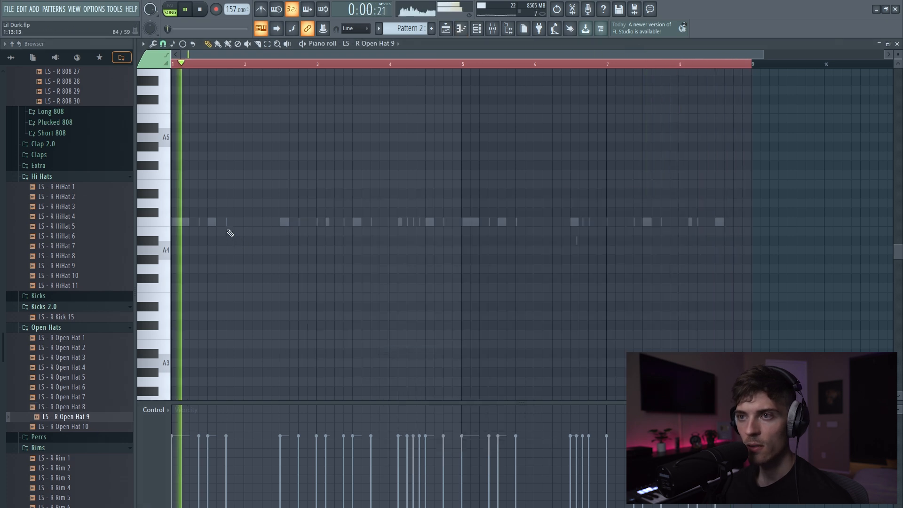
left_click(266, 222)
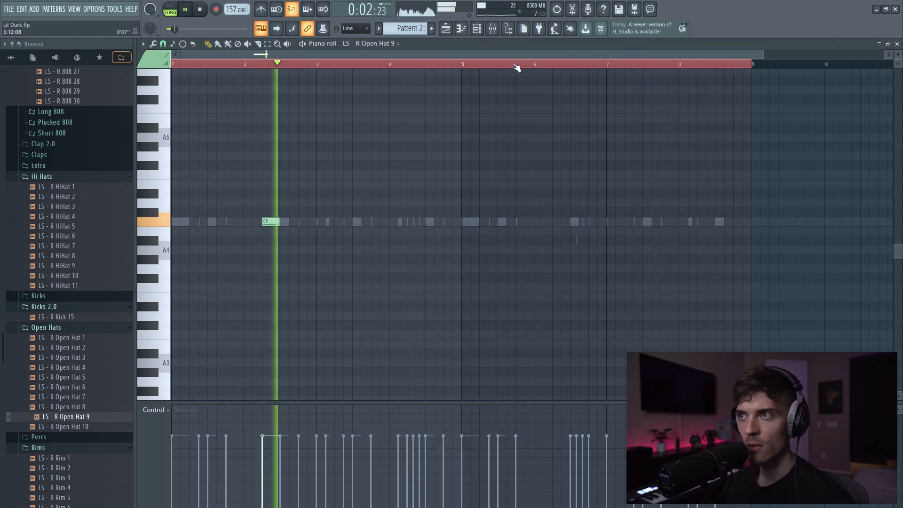
Step: Set the Open Hat 9 channel volume to 48%
key("F6")
left_click_drag(314, 350, 313, 347)
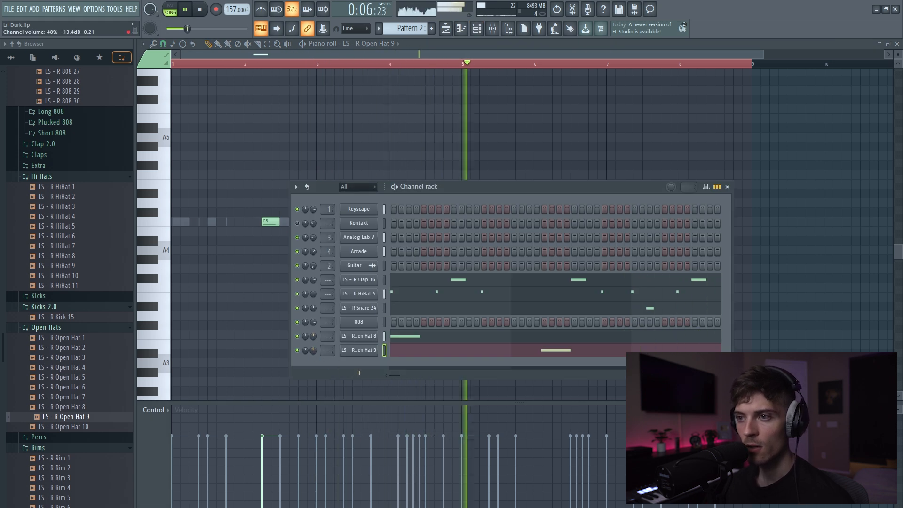
key("F6")
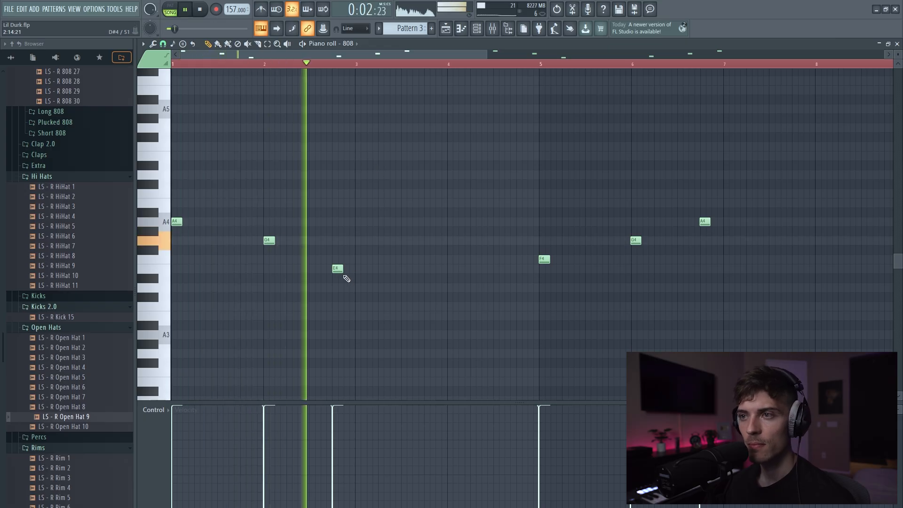
Step: Raise bar 2's G and E 808 notes an octave, move them to bar 2 step 5 and bar 3's start, and add E5 on bar 4 step 5
left_click_drag(255, 227, 376, 310)
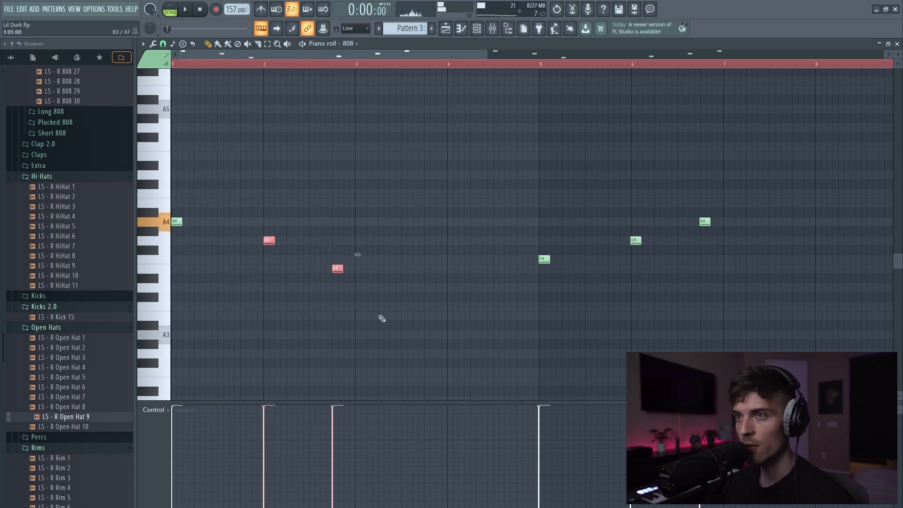
mouse_move(343, 161)
left_mouse_down()
mouse_move(381, 163)
mouse_move(361, 164)
left_mouse_up()
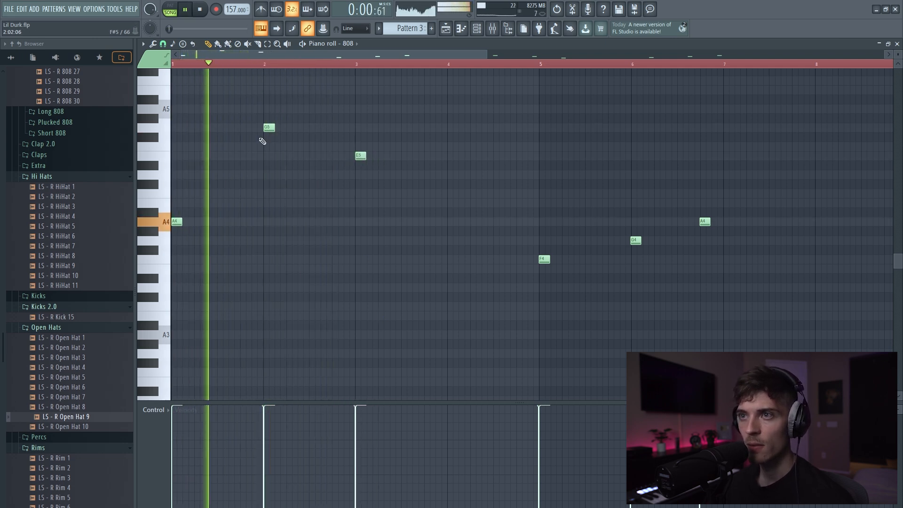
left_click_drag(264, 131, 288, 130)
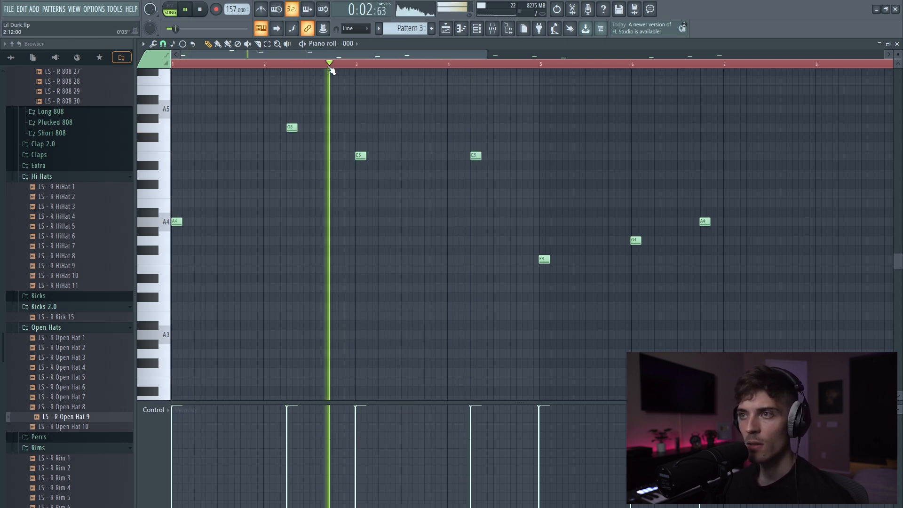
Step: Add an E5 808 note on step 11 of bar 4 and raise the F, G and A notes of bars 5 and 6 an octave
scroll(330, 67, "down", 2)
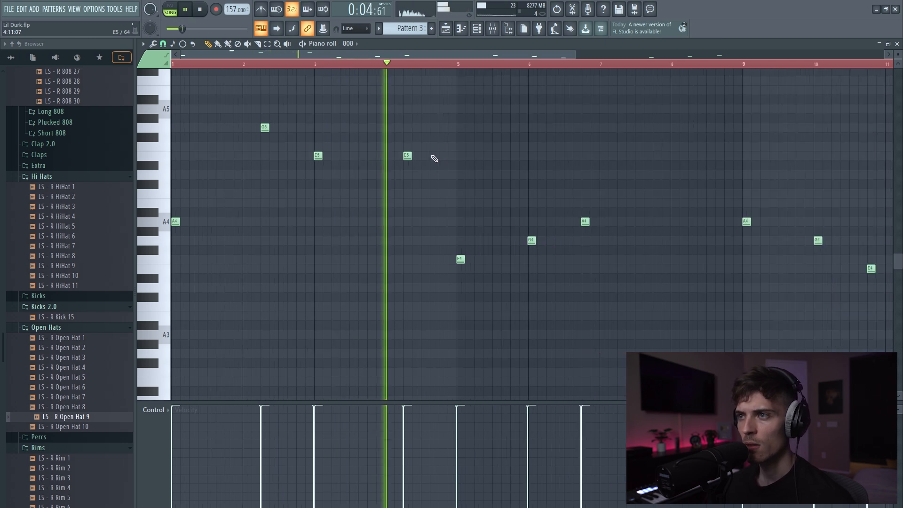
key("space")
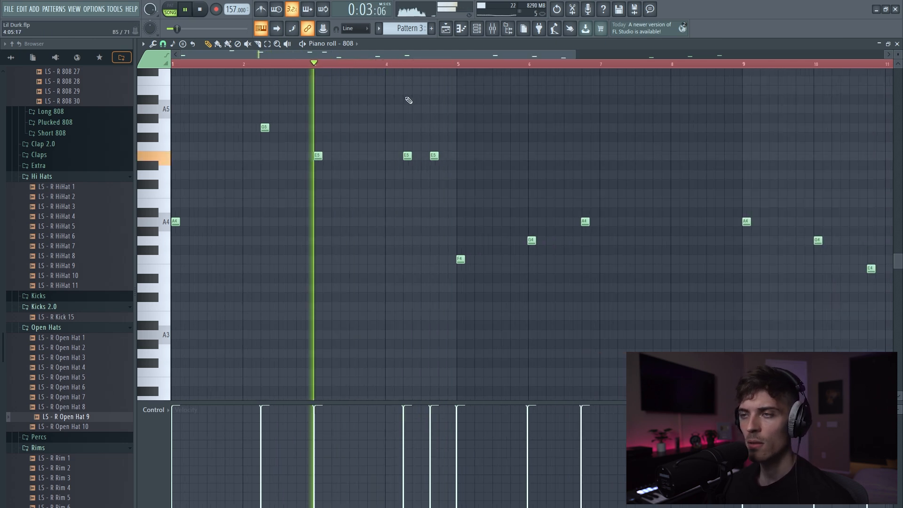
left_click_drag(450, 291, 595, 221)
key("ctrl+Up")
left_click(591, 211, "ctrl")
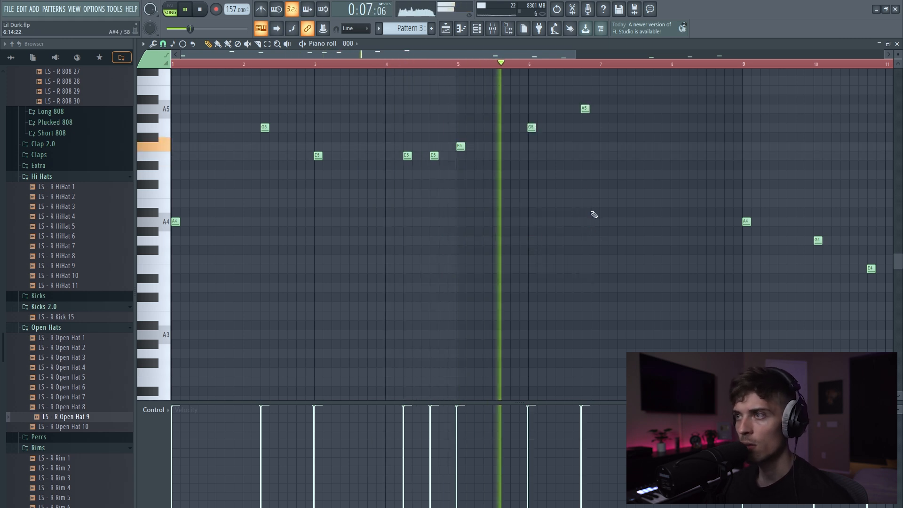
Step: Add an A5 808 note on step 5 of bar 8 and lower it an octave to A4
scroll(559, 70, "down", 1)
scroll(560, 72, "down", 1)
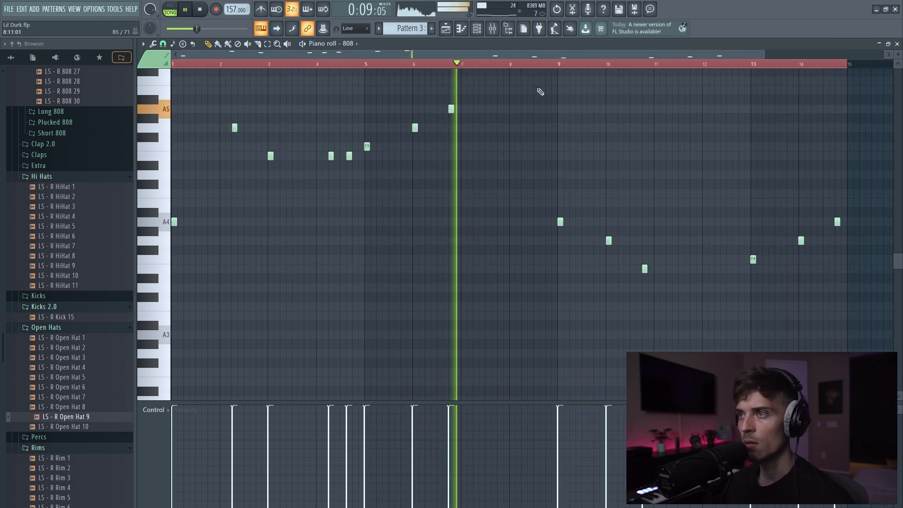
left_click(523, 109)
key("ctrl+Down")
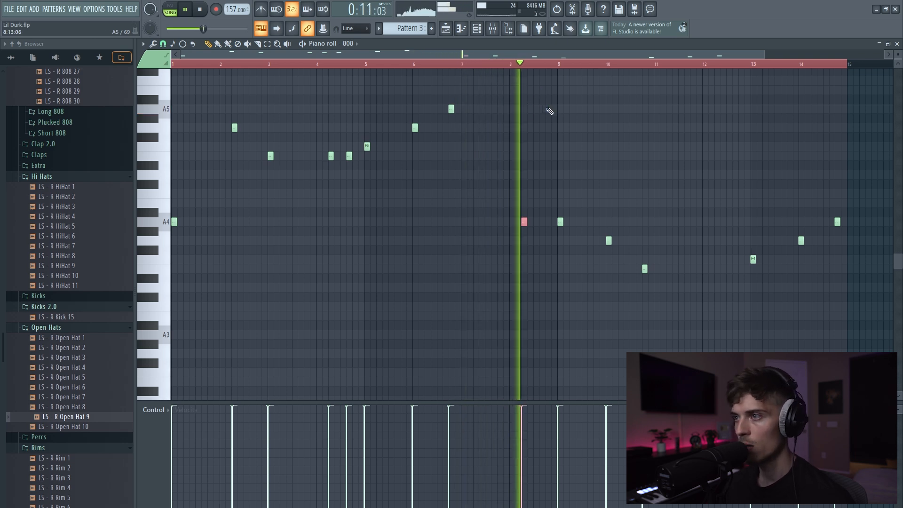
Step: Raise the G and E 808 notes of bar 10 an octave and restart playback
left_click_drag(593, 216, 665, 318)
key("ctrl+Up")
key("space")
key("space")
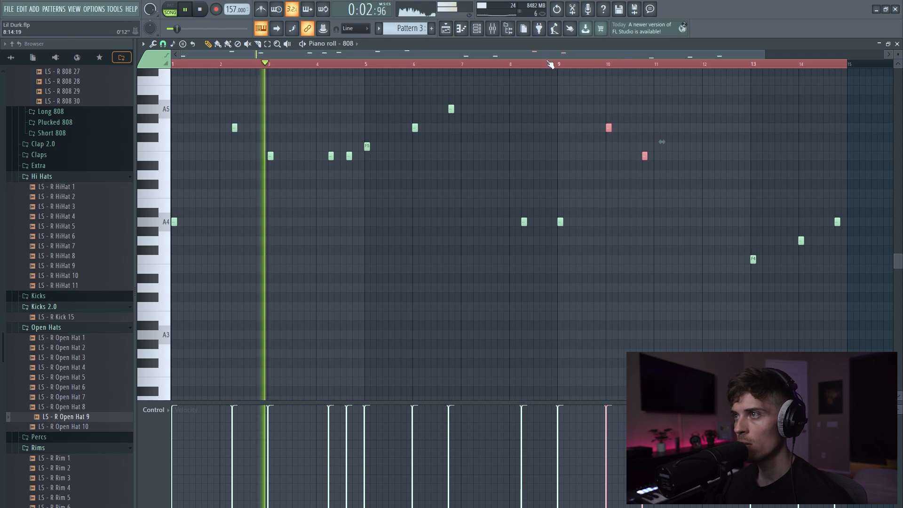
Step: Add 808 notes on G5 at step 7 of bar 10 and on E5 at steps 5 and 11 of bar 12
left_click(545, 59)
scroll(544, 53, "up", 2)
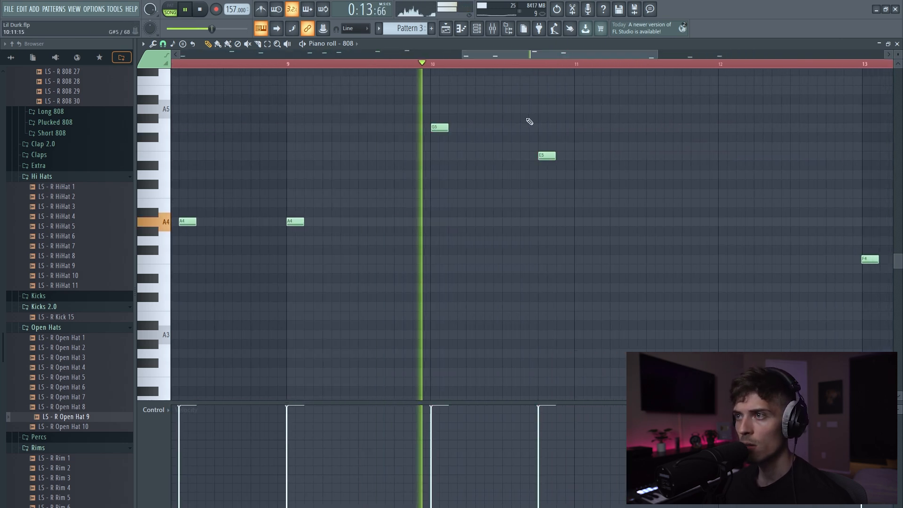
left_click(489, 128)
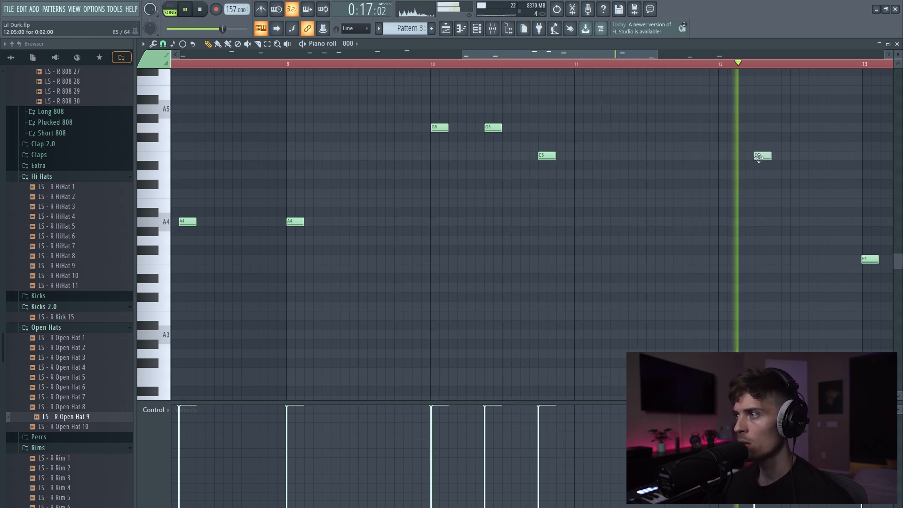
scroll(721, 69, "down", 5)
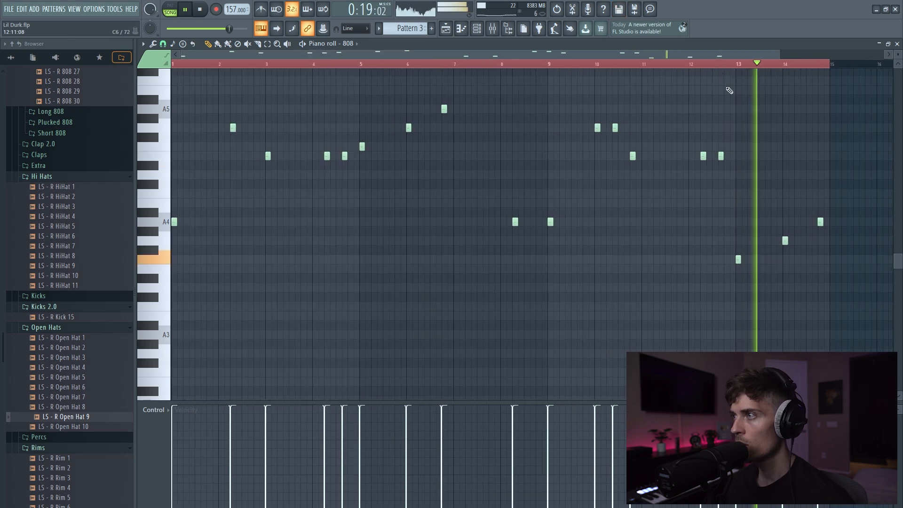
Step: Raise the F and G 808 notes at the start of bars 13 and 14 an octave
scroll(802, 68, "up", 4)
key("space")
left_click_drag(646, 57, 678, 57)
left_click_drag(511, 279, 711, 231)
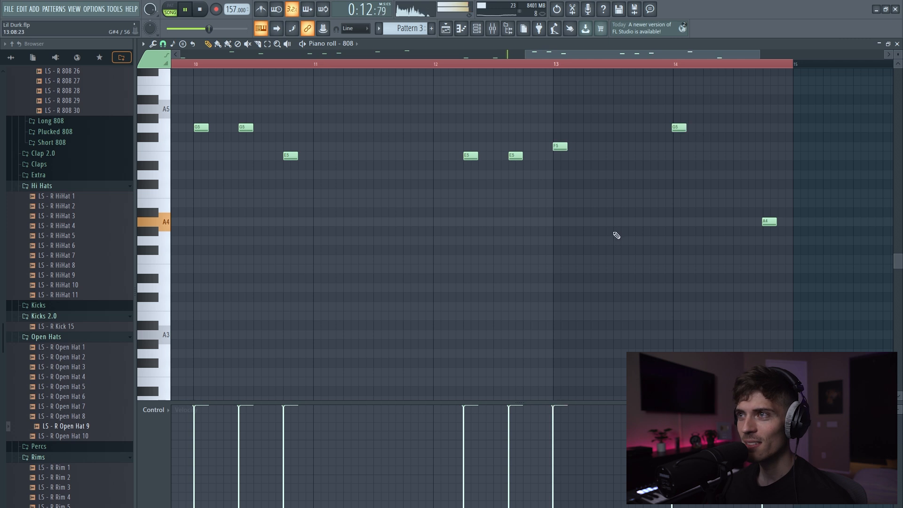
scroll(499, 72, "down", 5)
scroll(493, 68, "down", 4)
scroll(470, 193, "up", 4)
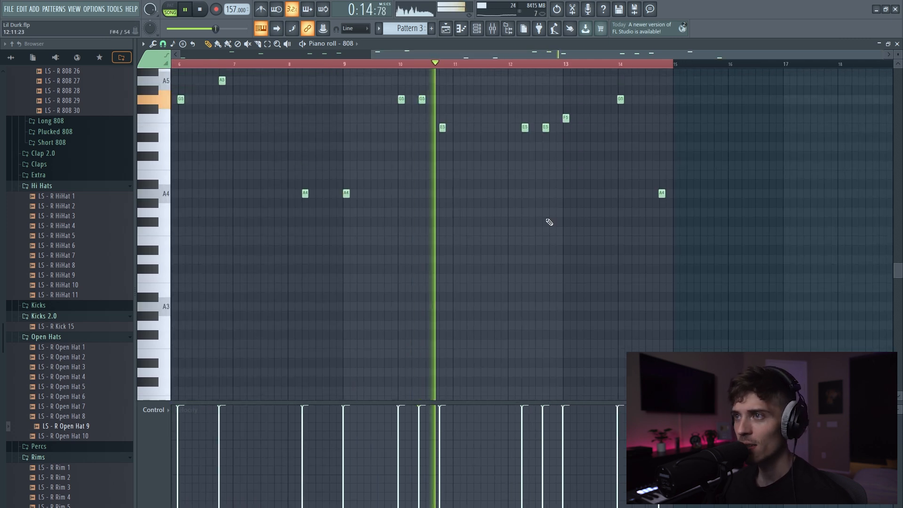
scroll(549, 222, "up", 2)
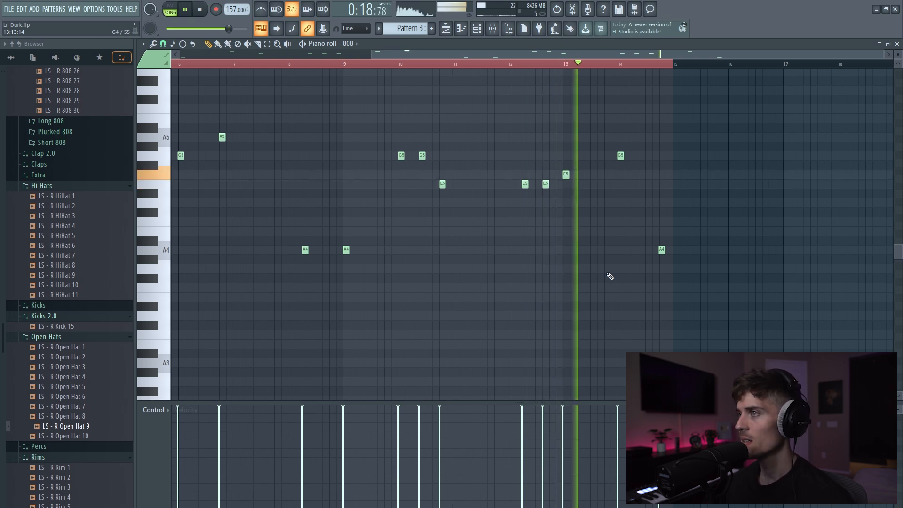
Step: Review the last 808 notes around bars 12 to 14 and transpose all of Pattern 3's 808 notes up two semitones
scroll(657, 69, "up", 3)
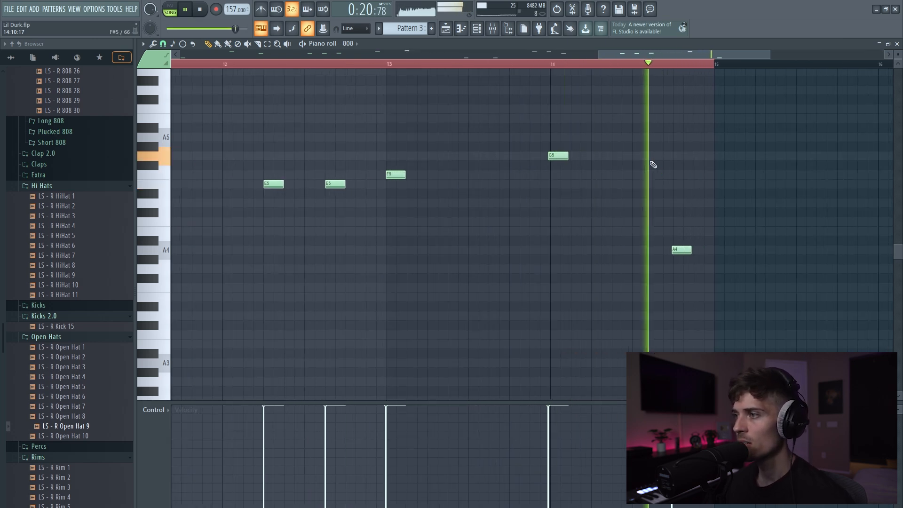
scroll(676, 65, "up", 2)
scroll(676, 65, "up", 2)
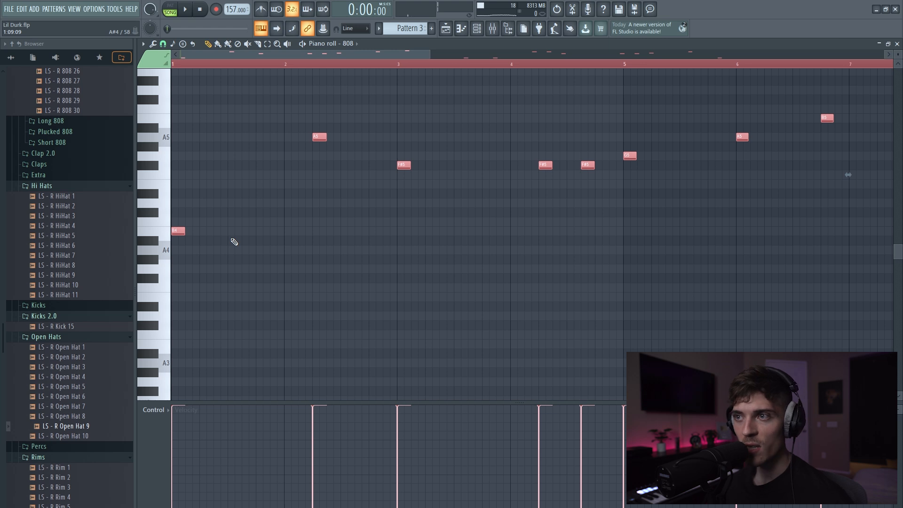
Step: Transpose the Keyscape and Analog Lab V channels of Pattern 1 by 2 semitones, leaving Arcade out of the selection
left_click(453, 33)
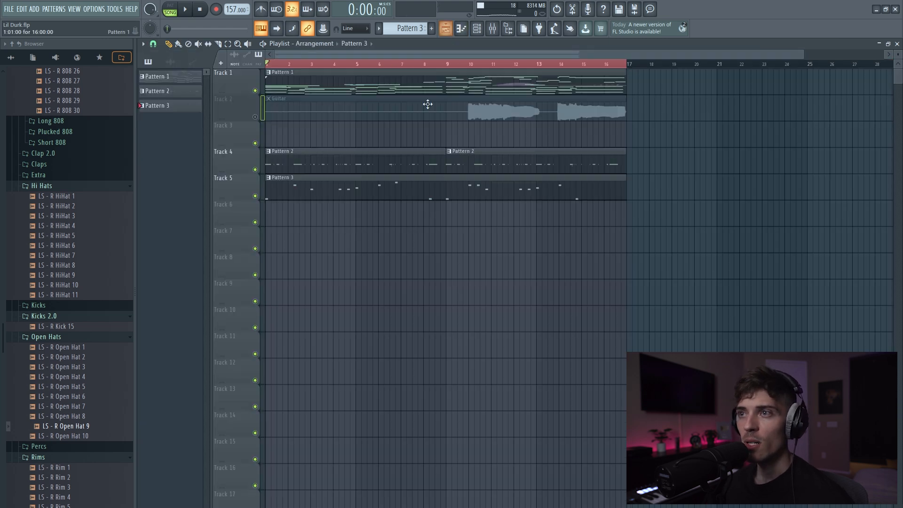
left_click(485, 29)
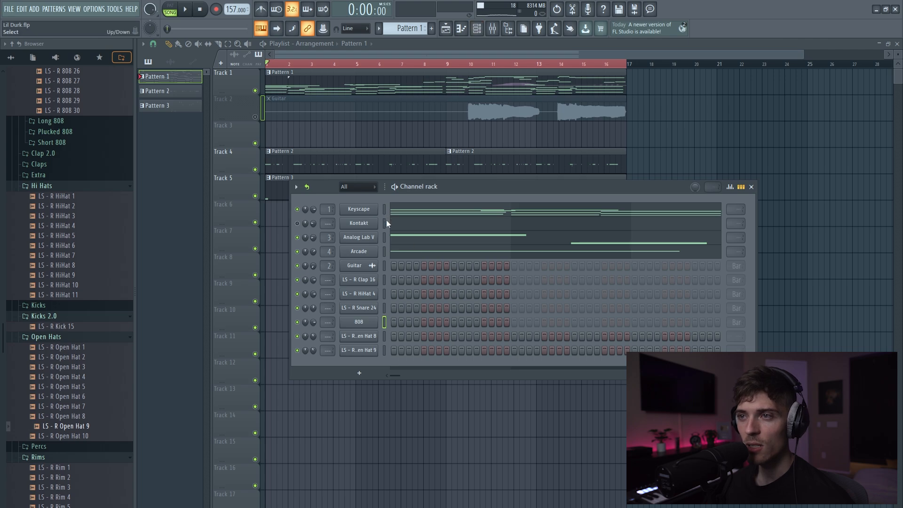
left_click(372, 252)
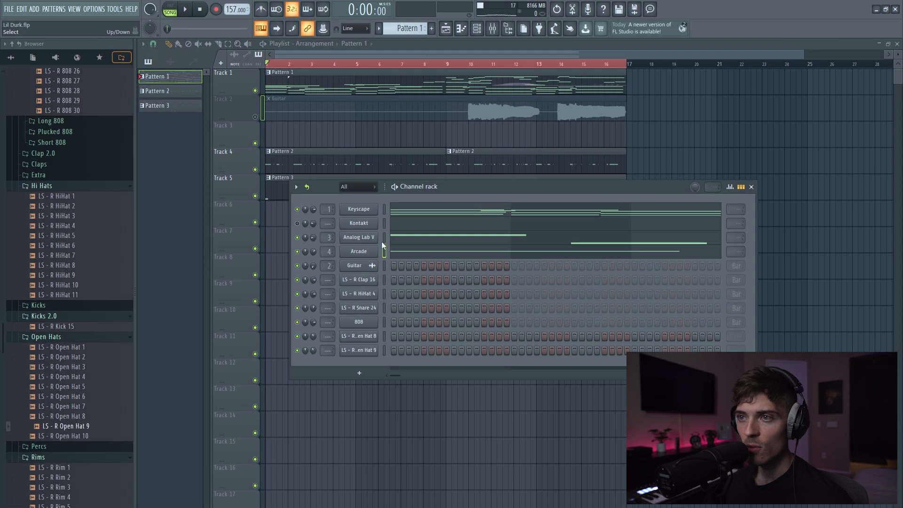
left_click(385, 210)
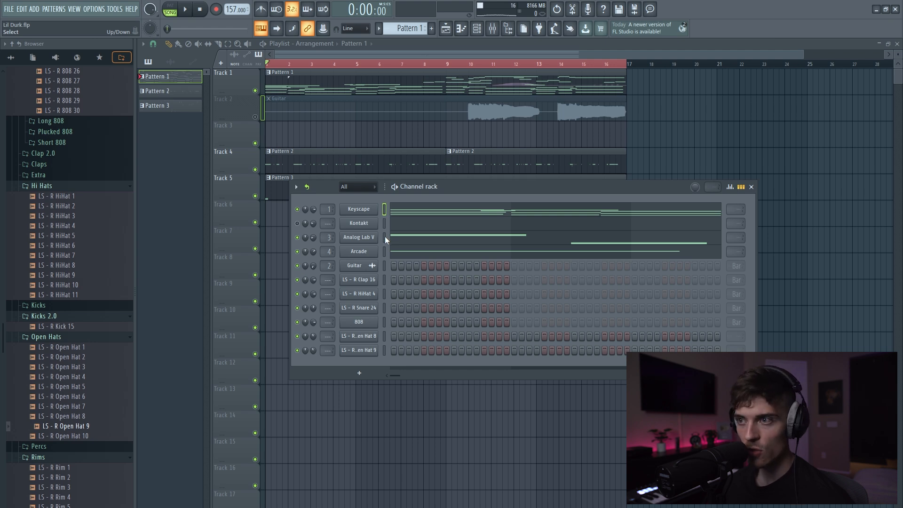
left_click(296, 187)
left_click(320, 300)
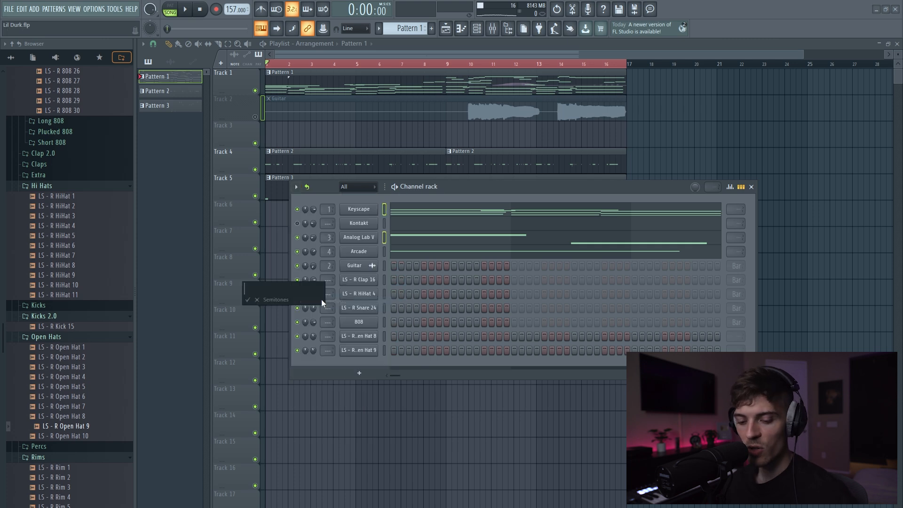
type("2")
key("Return")
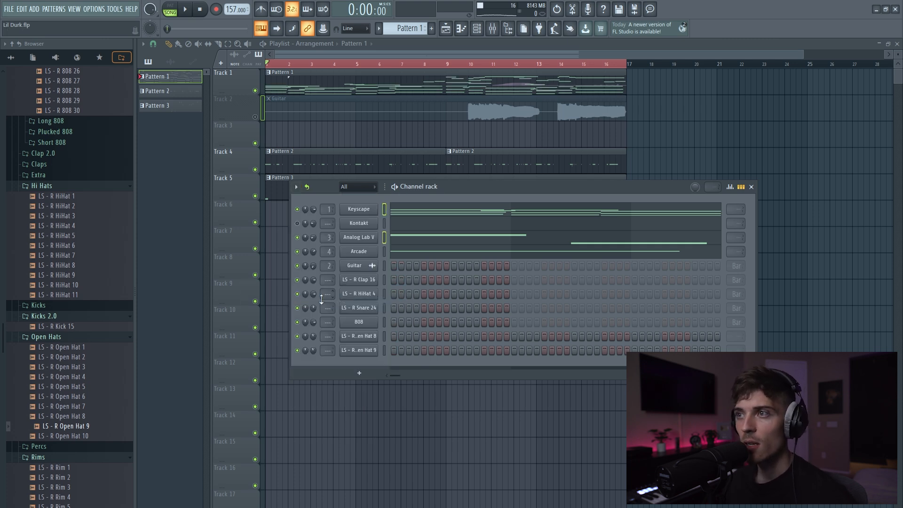
Step: Open the settings of the Guitar audio clip on Track 2 and close them again
double_click(475, 109)
left_click(393, 184)
key("Escape")
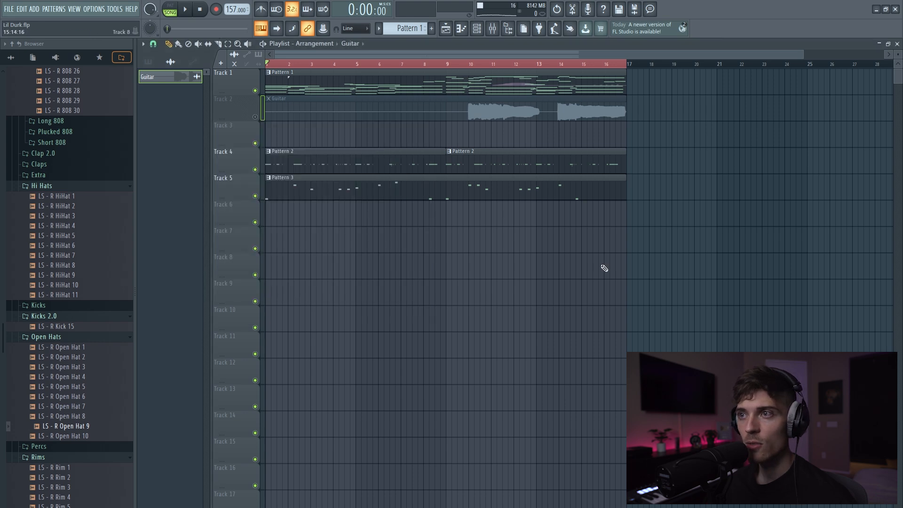